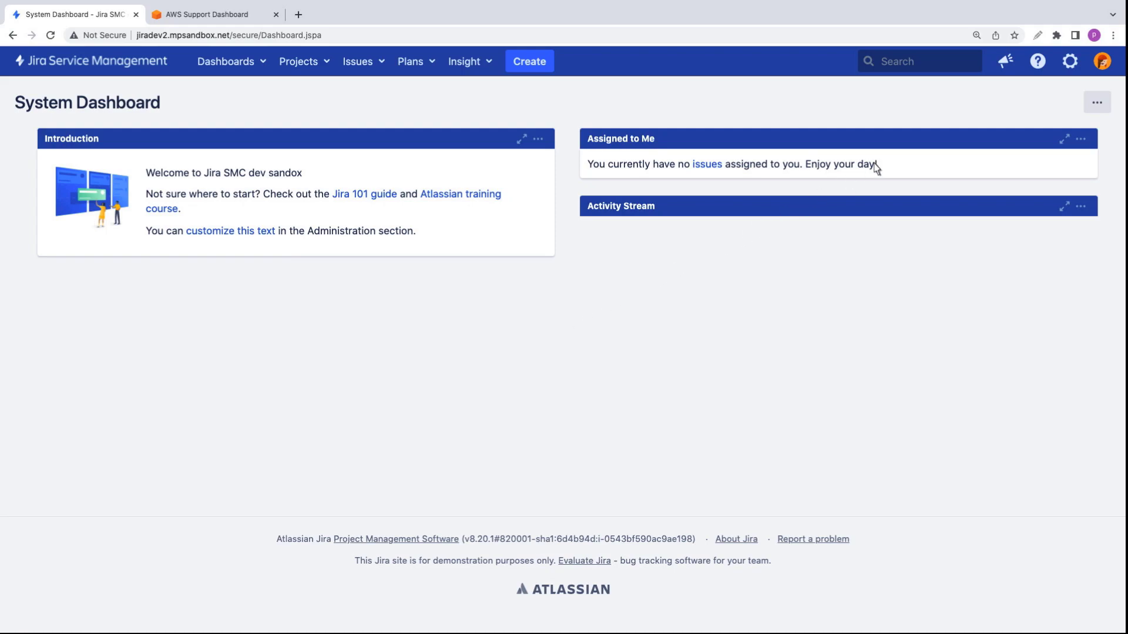
Open Manage apps from the admin gear menu and confirm the administrator password.
click(1070, 65)
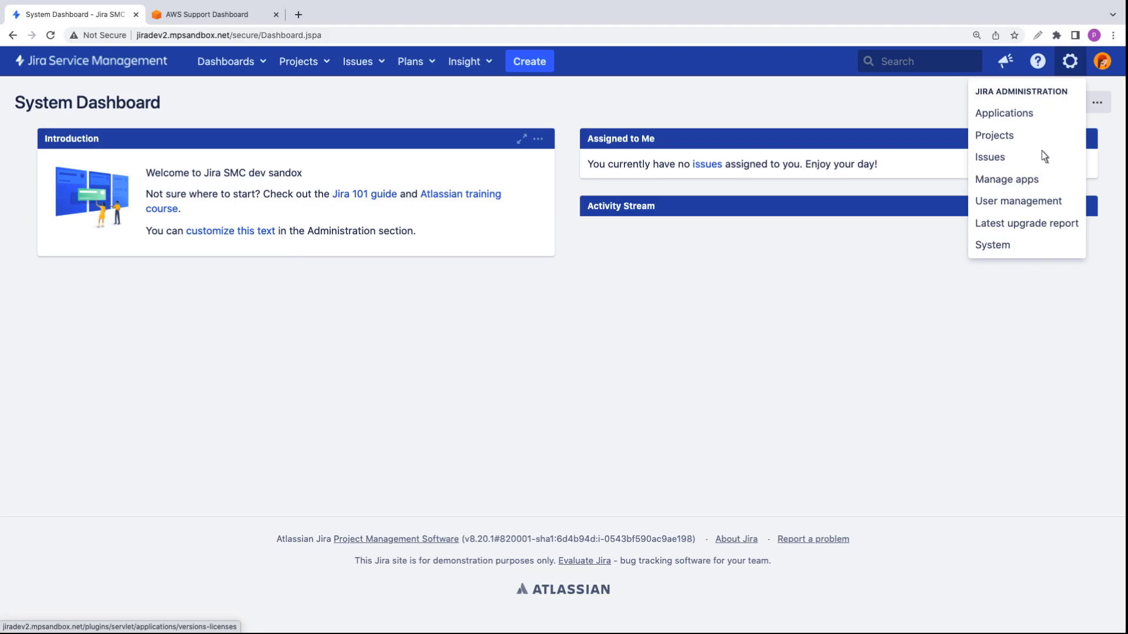
click(1033, 181)
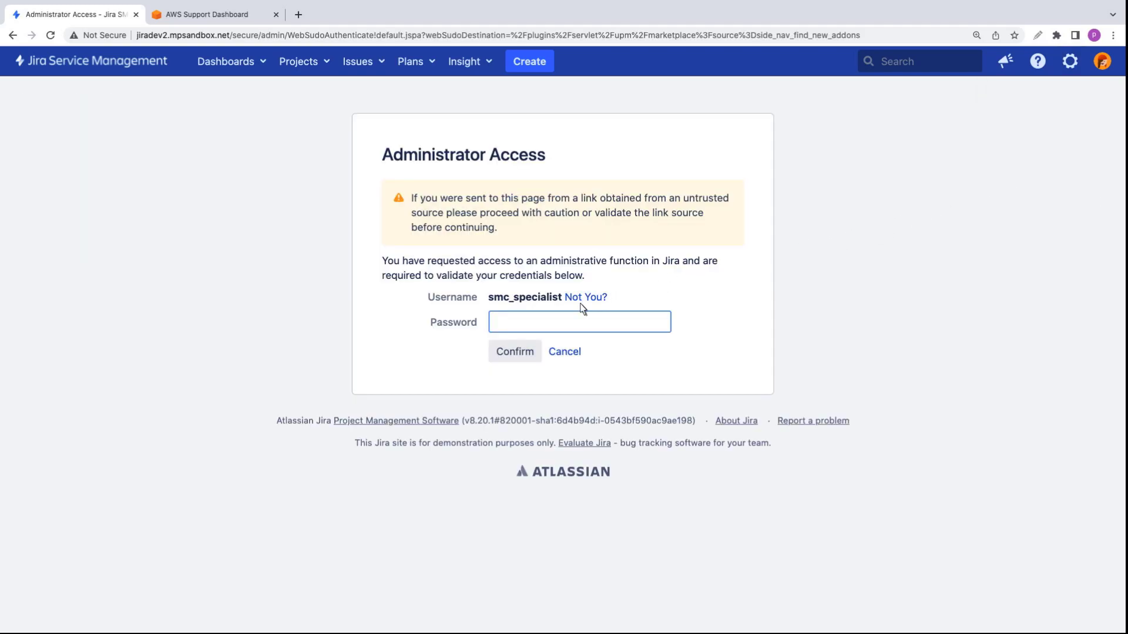
text(••••••••)
click(514, 352)
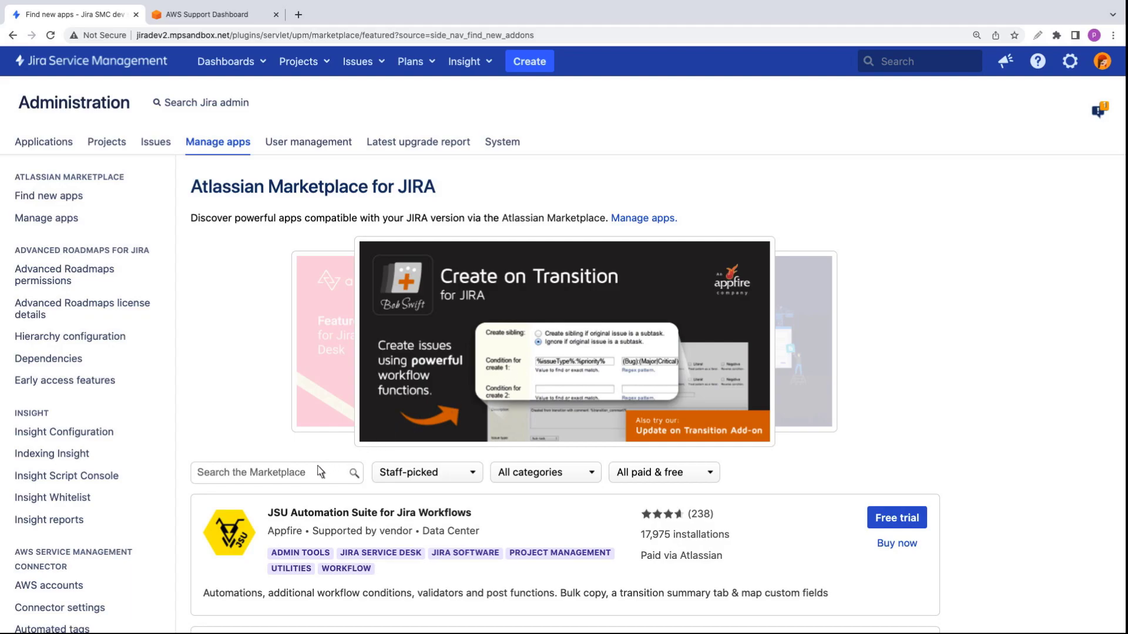
Review the connected AWS accounts and the connector's enabled projects and support configuration.
click(79, 587)
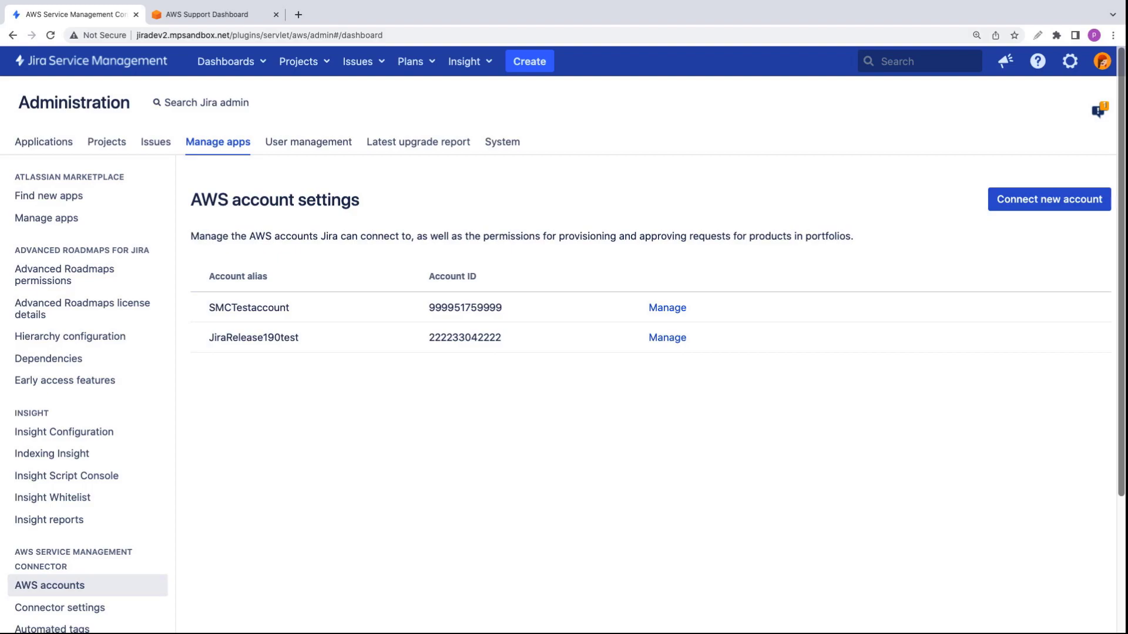
click(102, 612)
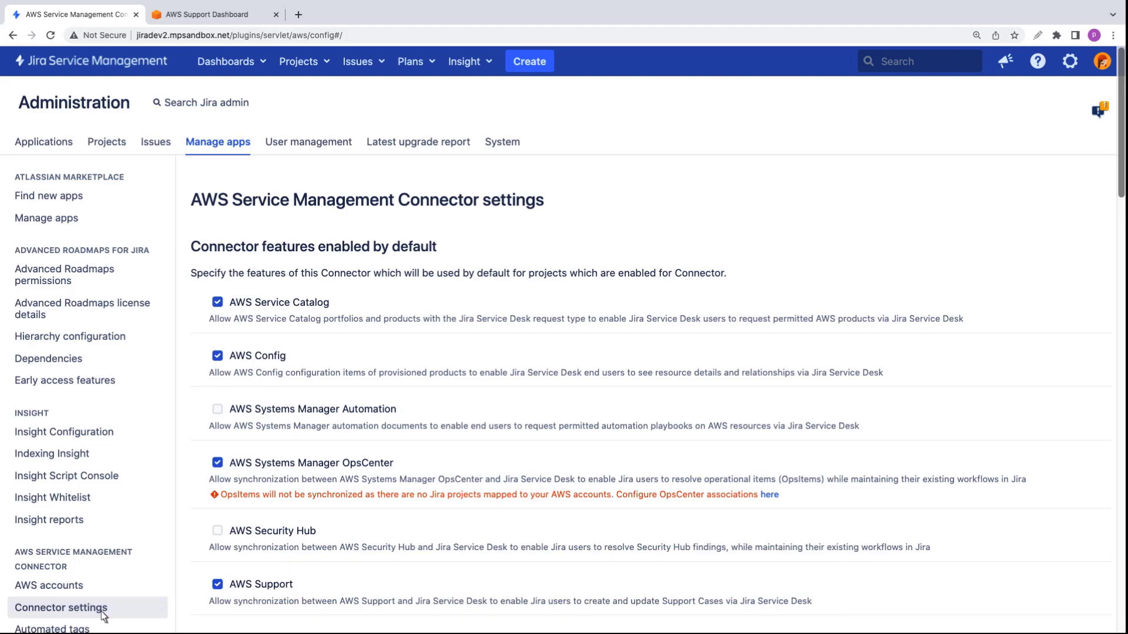
click(1120, 392)
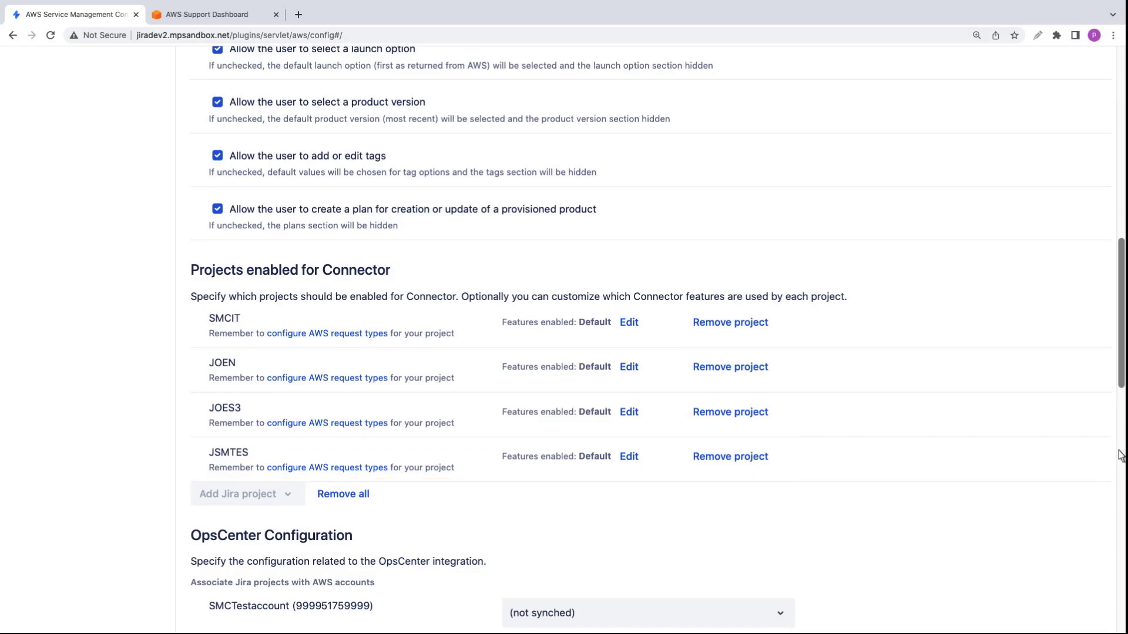
click(1119, 527)
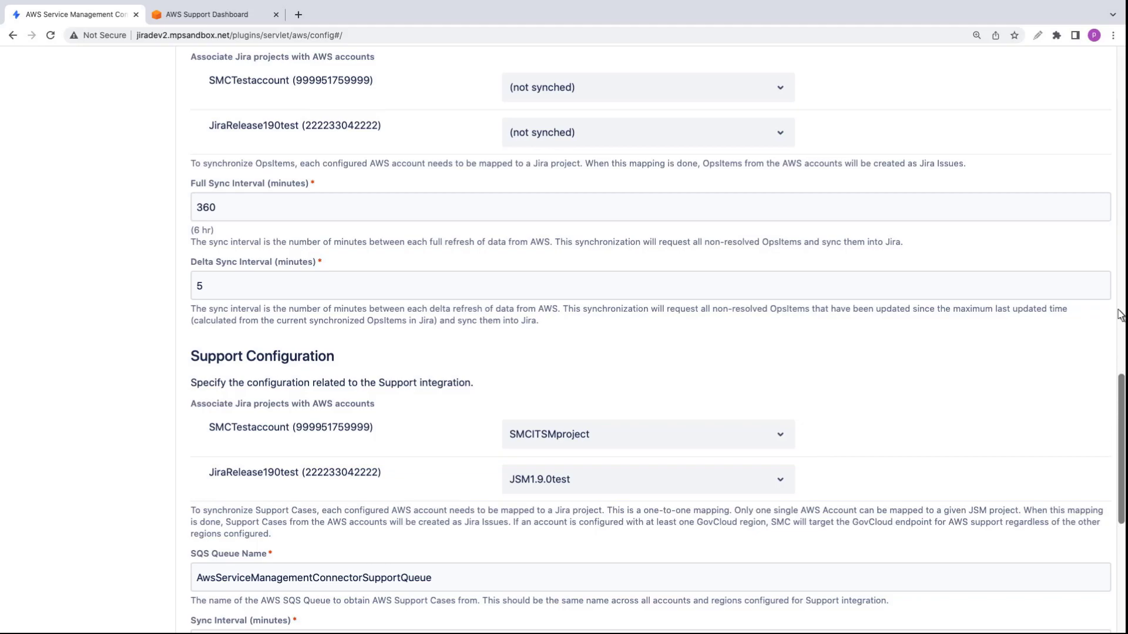
Start a new JSM1.9.0test issue with summary 'I have an issue with my AWS service'.
scroll(1120, 61, up, 20)
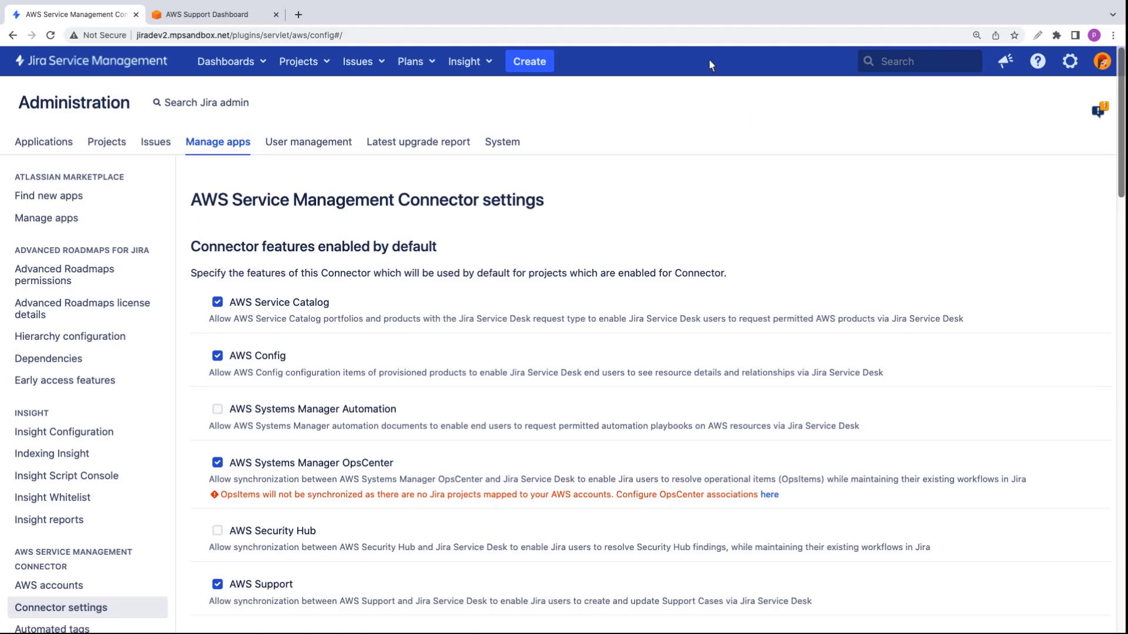
click(327, 62)
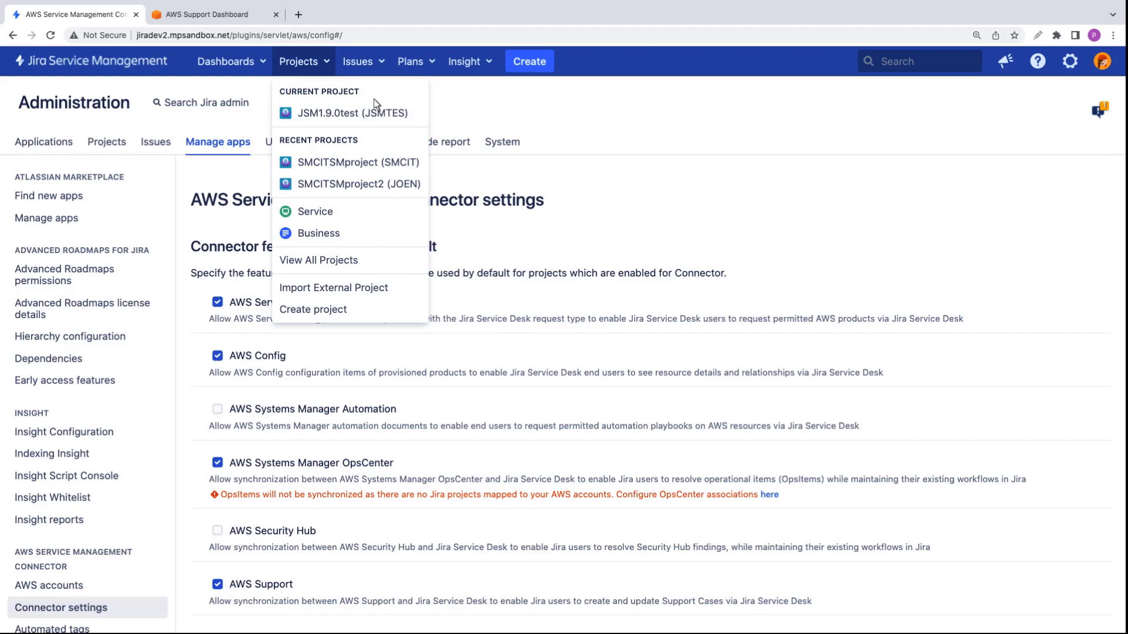
click(392, 113)
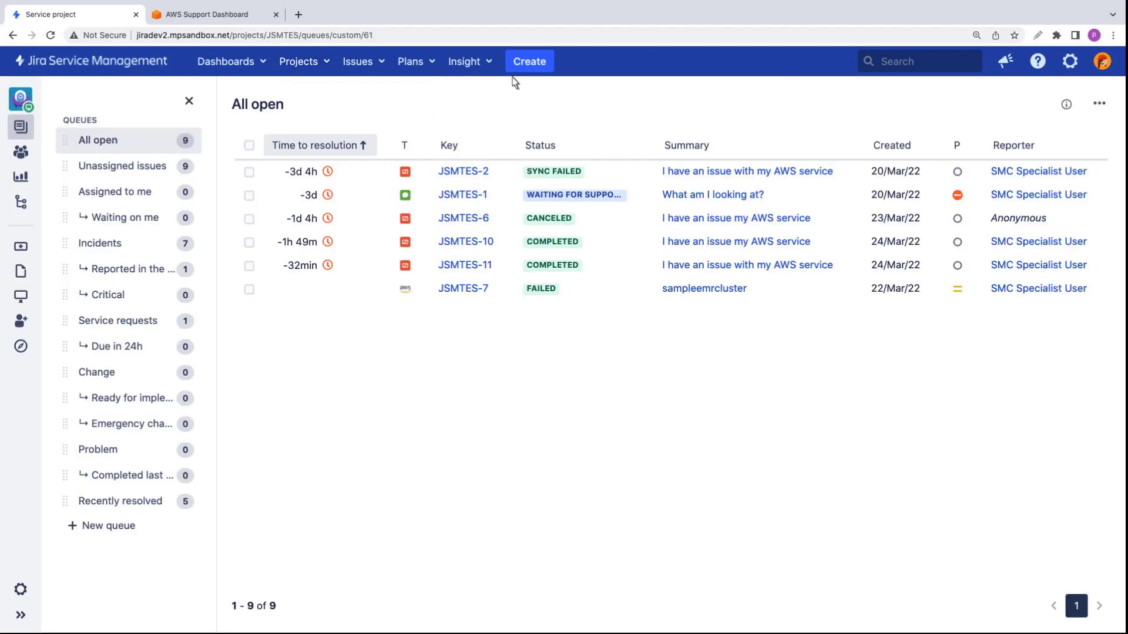
click(545, 65)
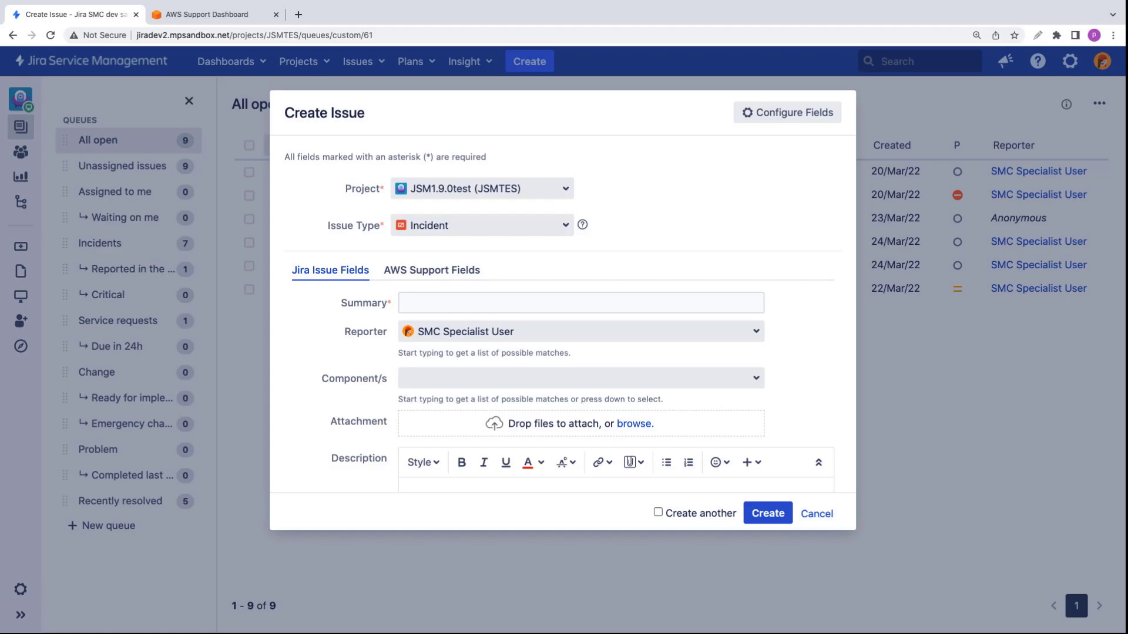
click(407, 307)
text(I have an issue with my AWS service)
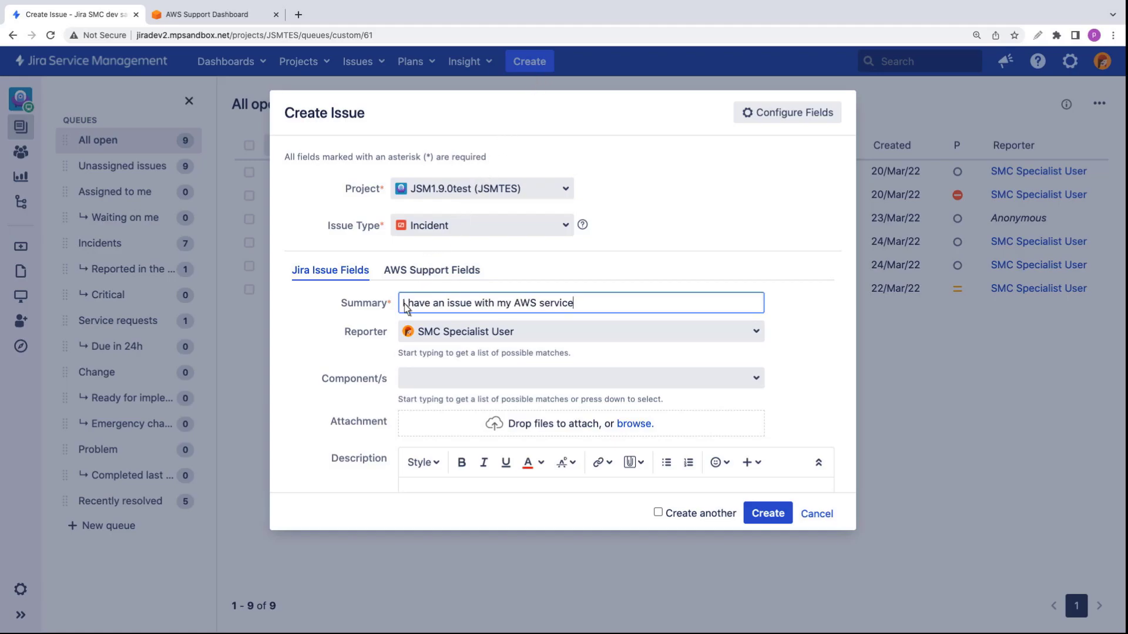
Add the description 'I have an issue' and set the priority to Minor.
scroll(837, 312, down, 3)
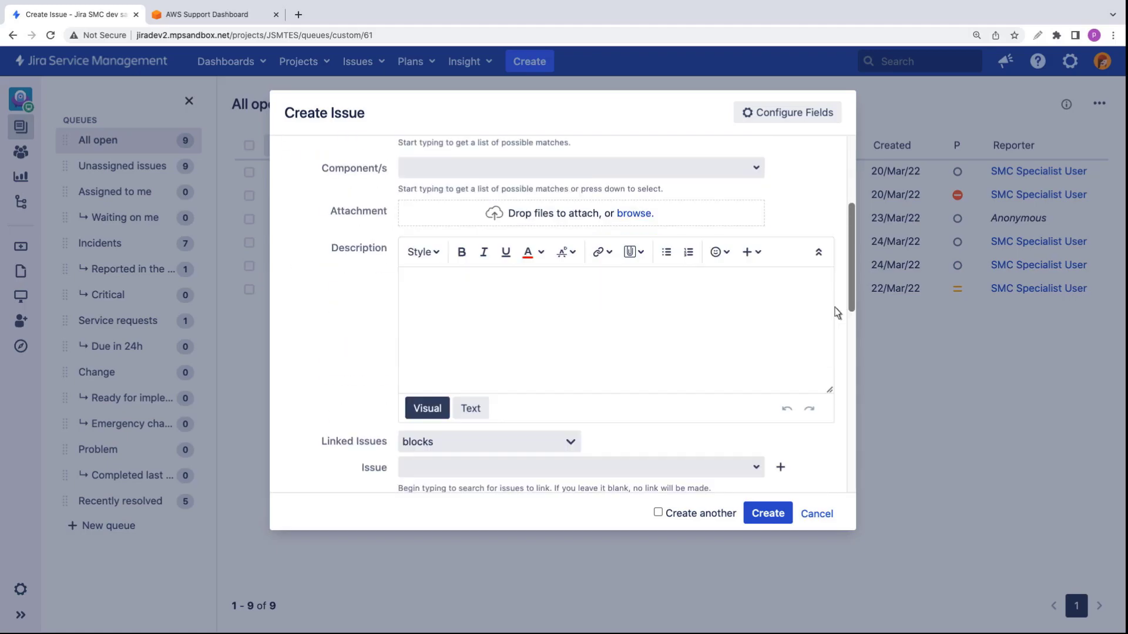
click(470, 289)
text(I have)
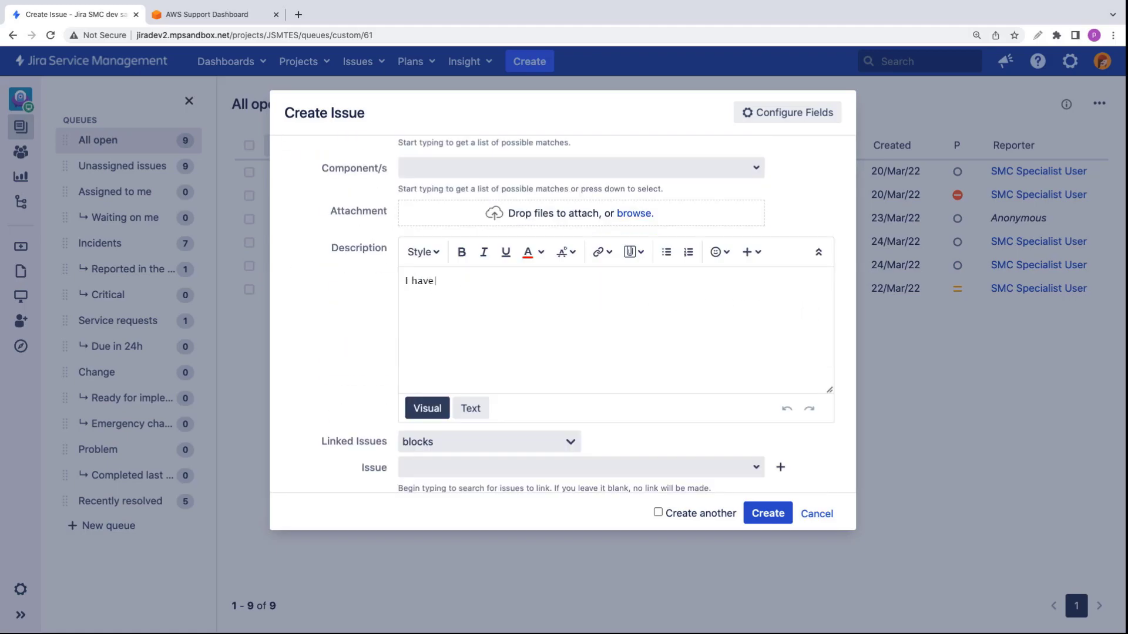
text( an issue)
scroll(835, 371, down, 3)
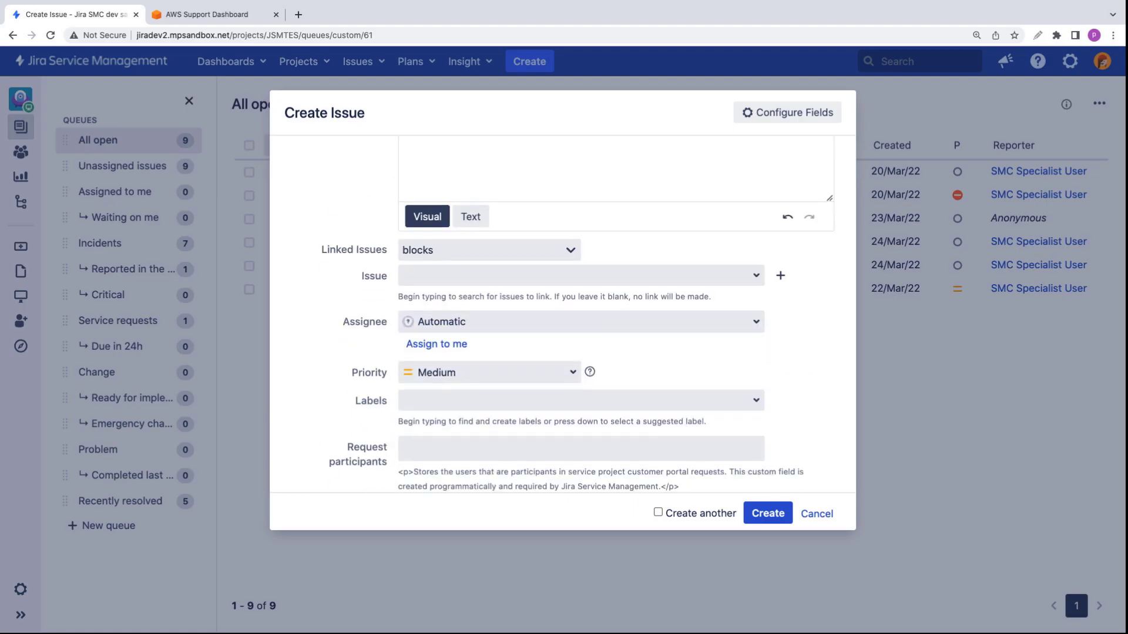
click(571, 373)
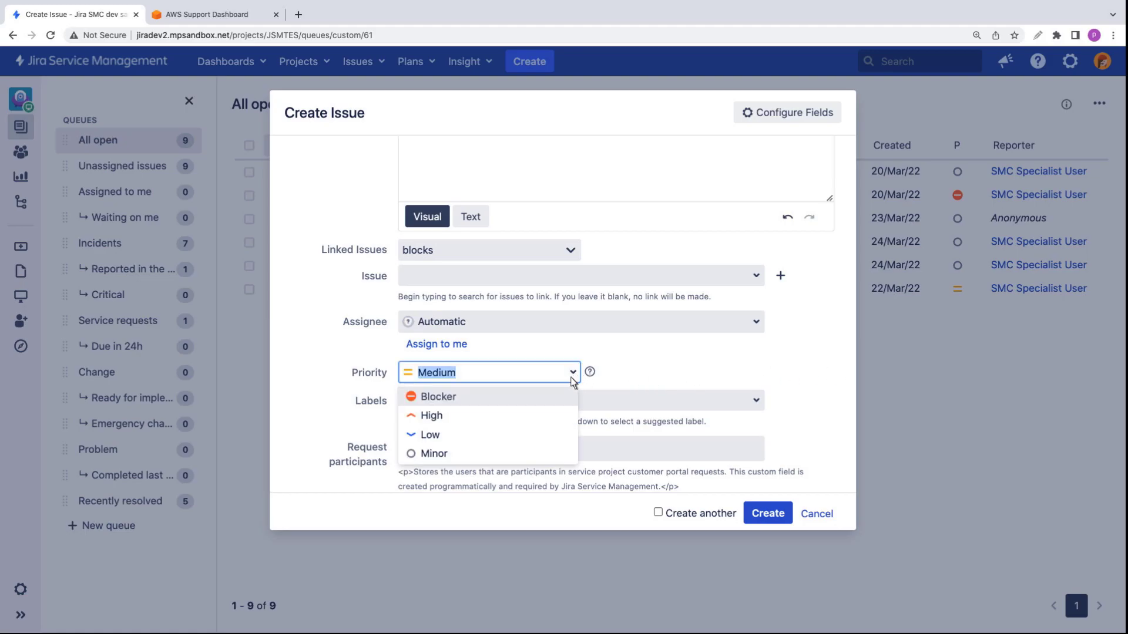
click(443, 455)
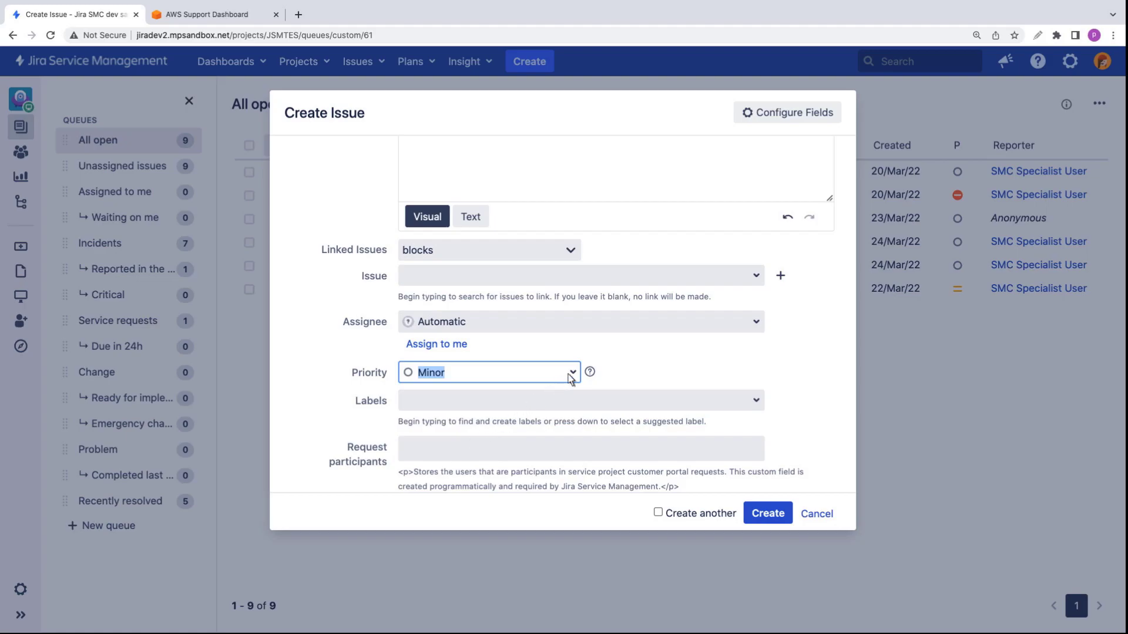
Request an AWS support case for Alexa Services, category Other, and create the incident.
scroll(838, 200, up, 10)
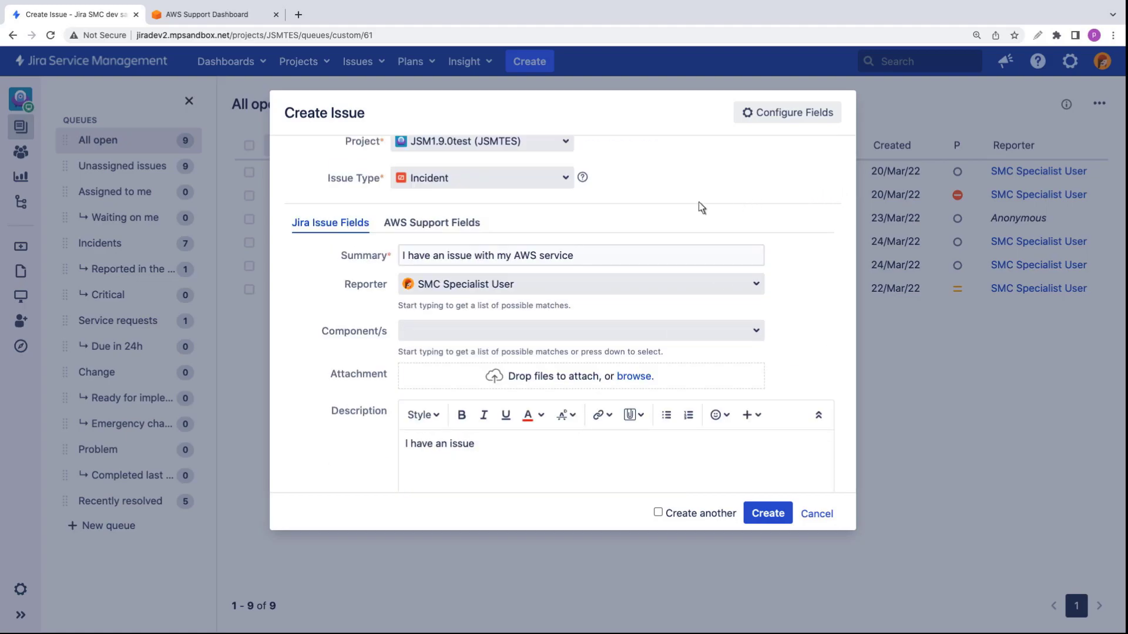
click(474, 224)
click(403, 300)
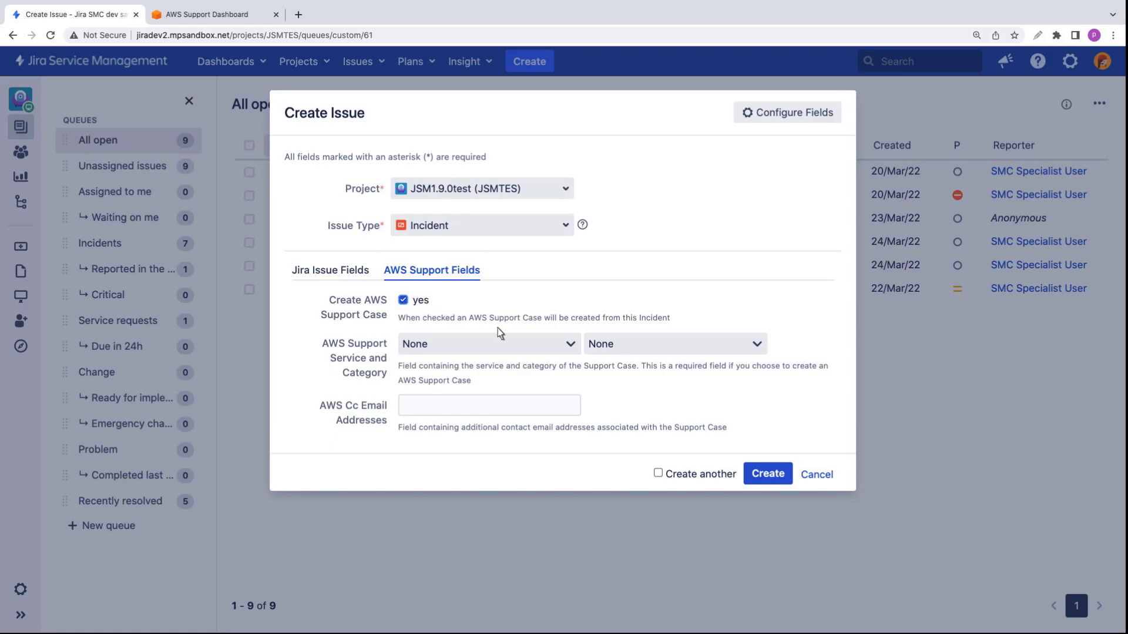
click(571, 346)
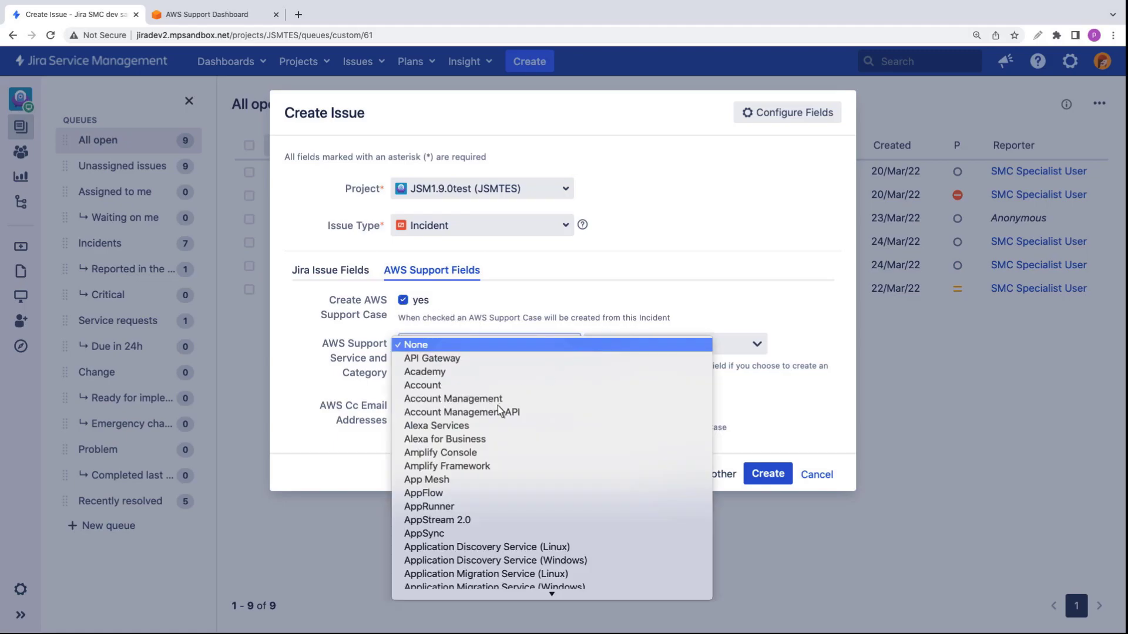
click(465, 429)
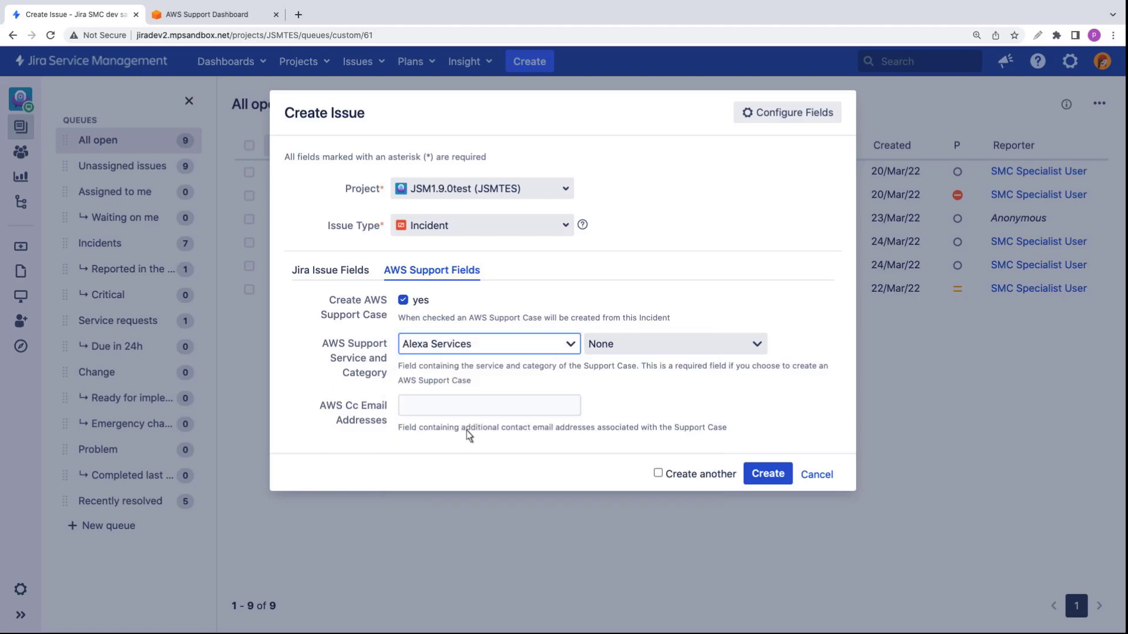
click(757, 346)
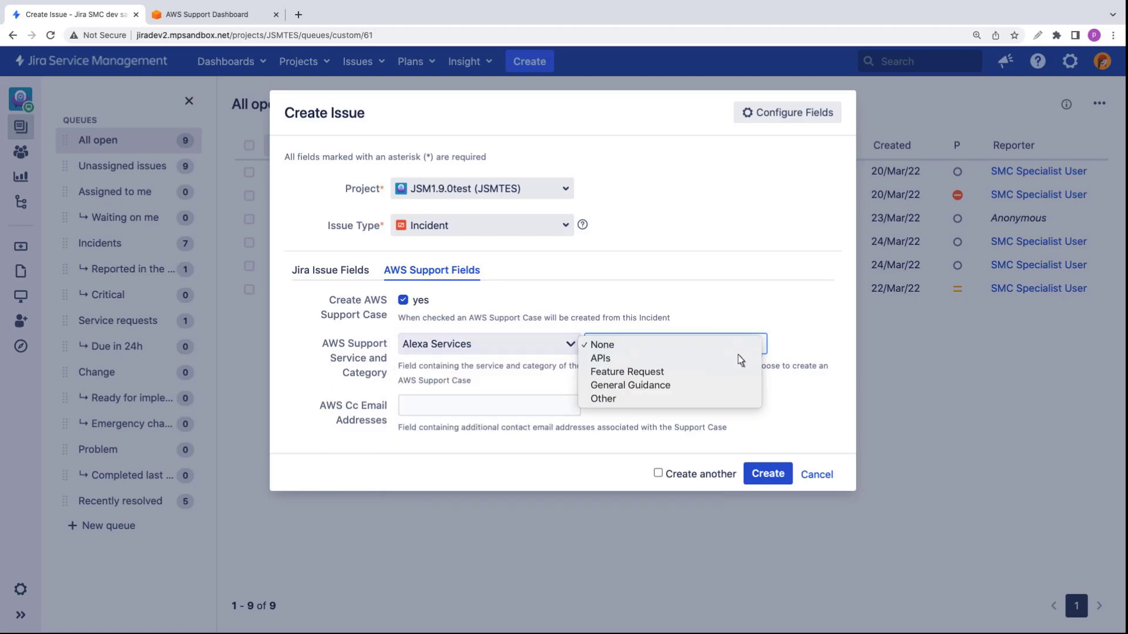
click(612, 401)
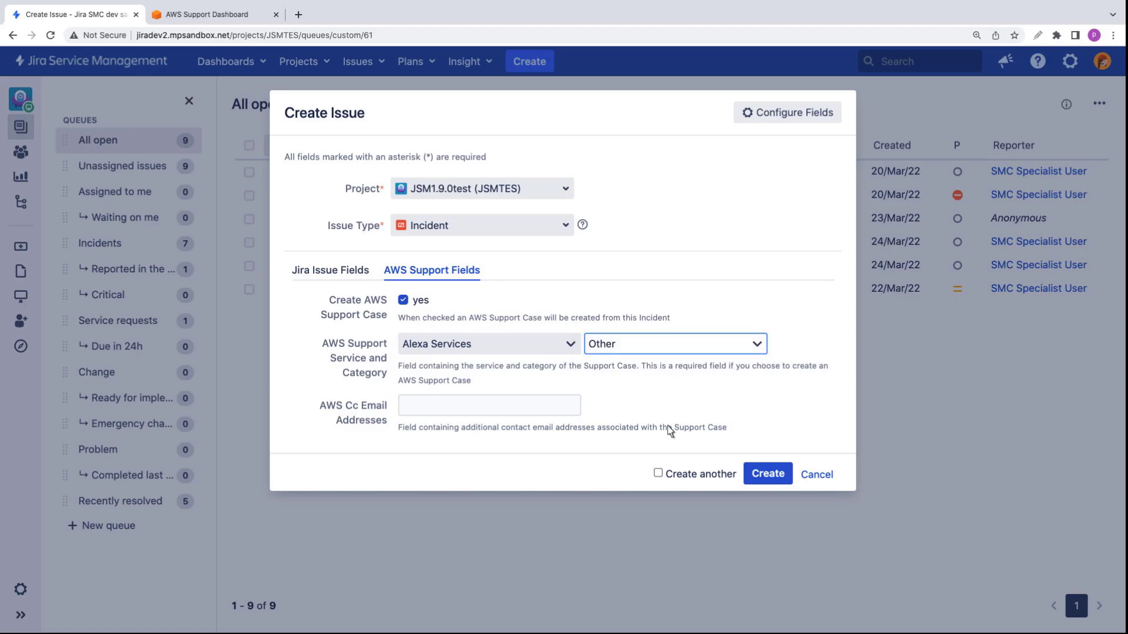
click(764, 474)
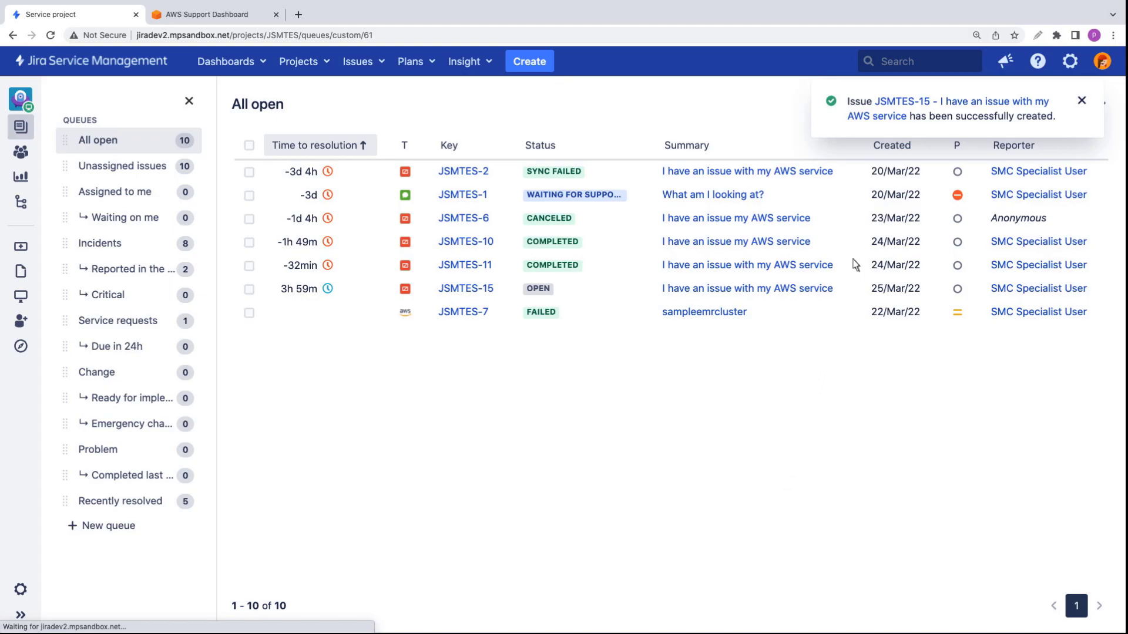
Open the newly created JSMTES-15 issue from the success flag.
click(901, 117)
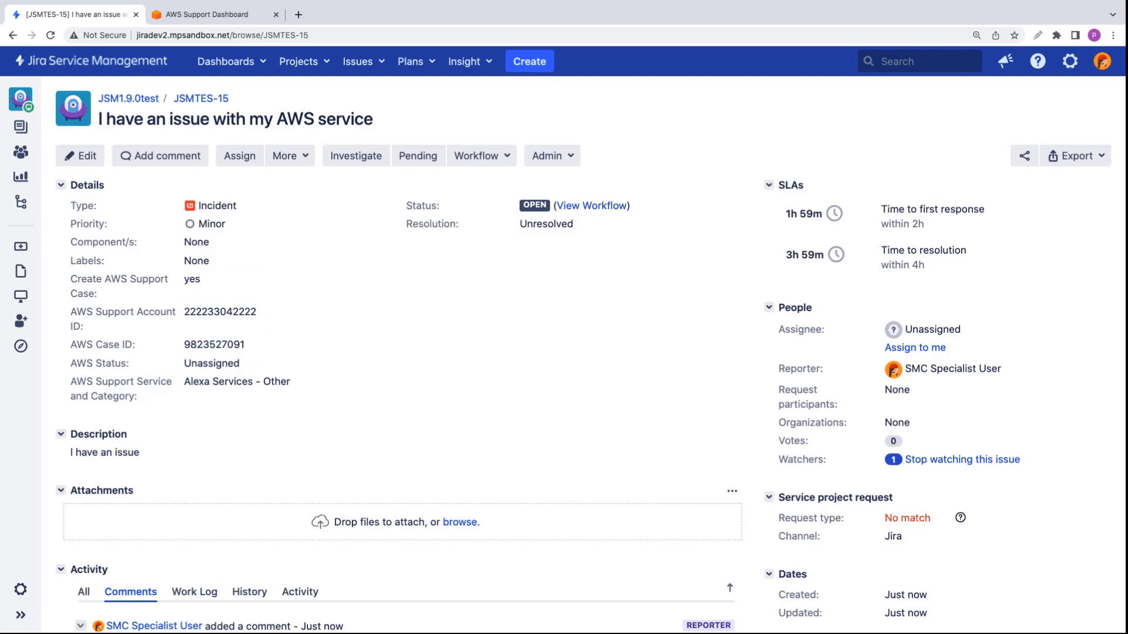
In AWS Support Center, reply 'thanks for reaching out to AWS Support' on the matching case.
click(218, 17)
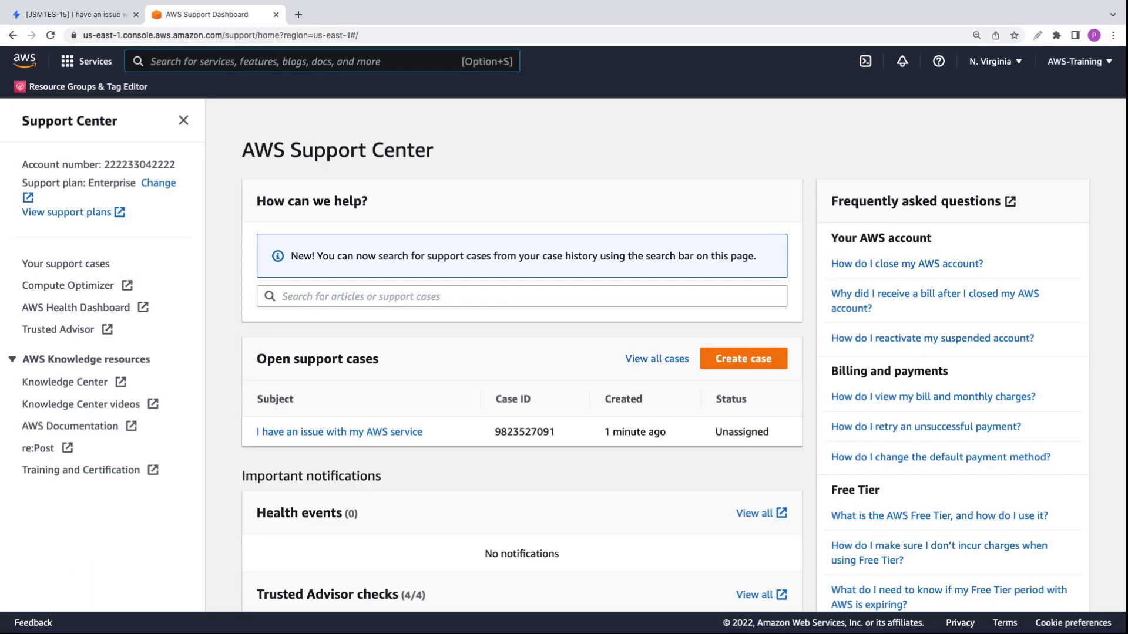
click(410, 436)
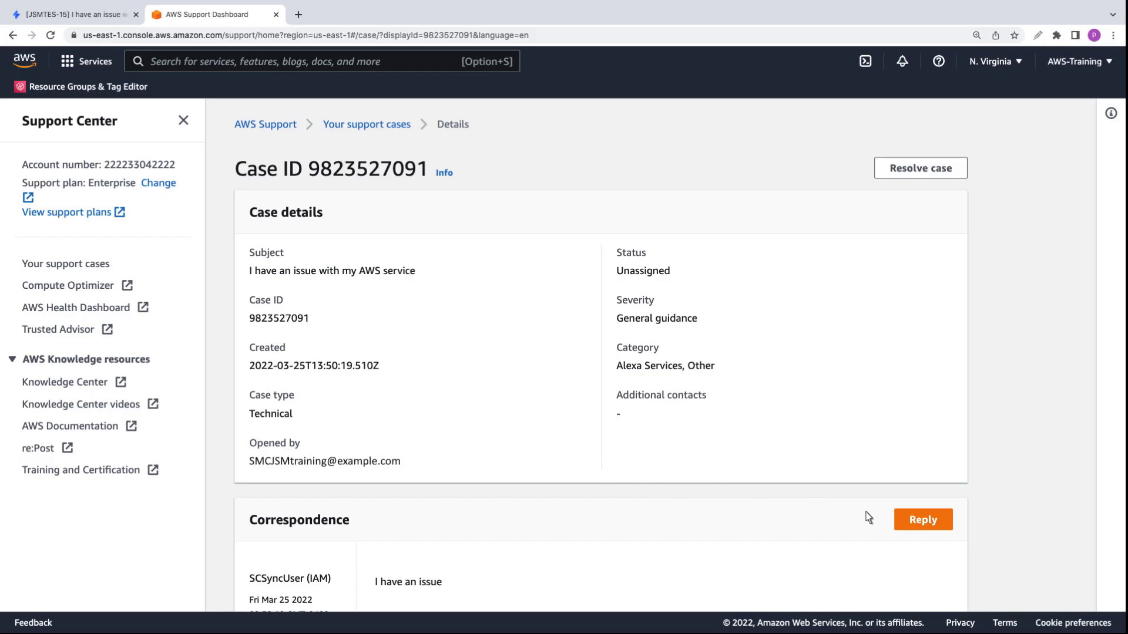
click(923, 520)
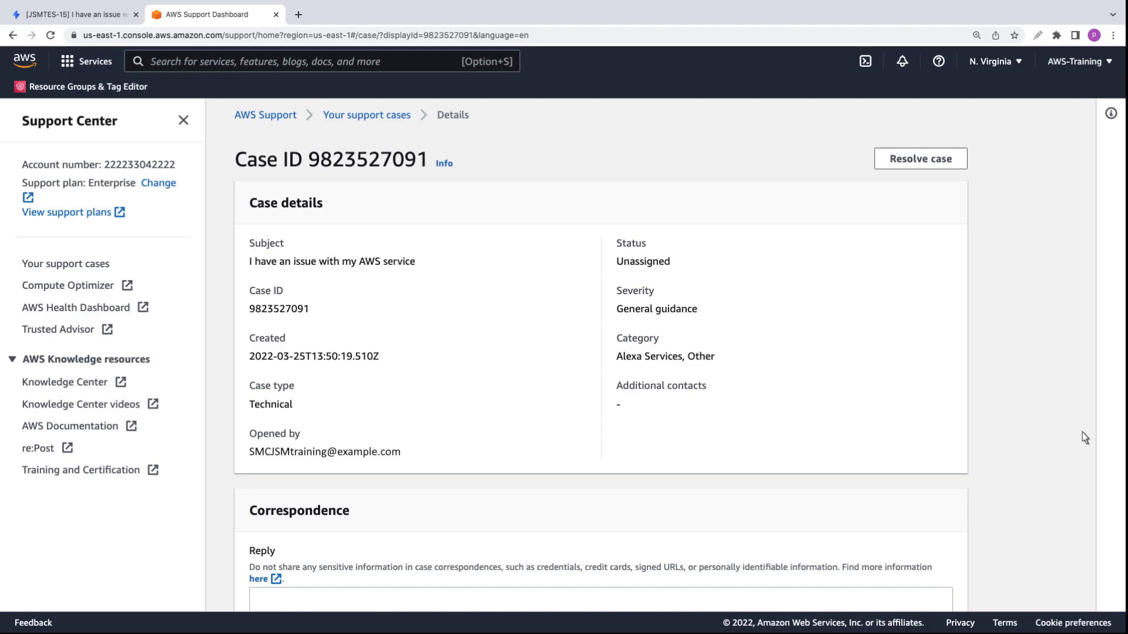
scroll(1084, 437, down, 3)
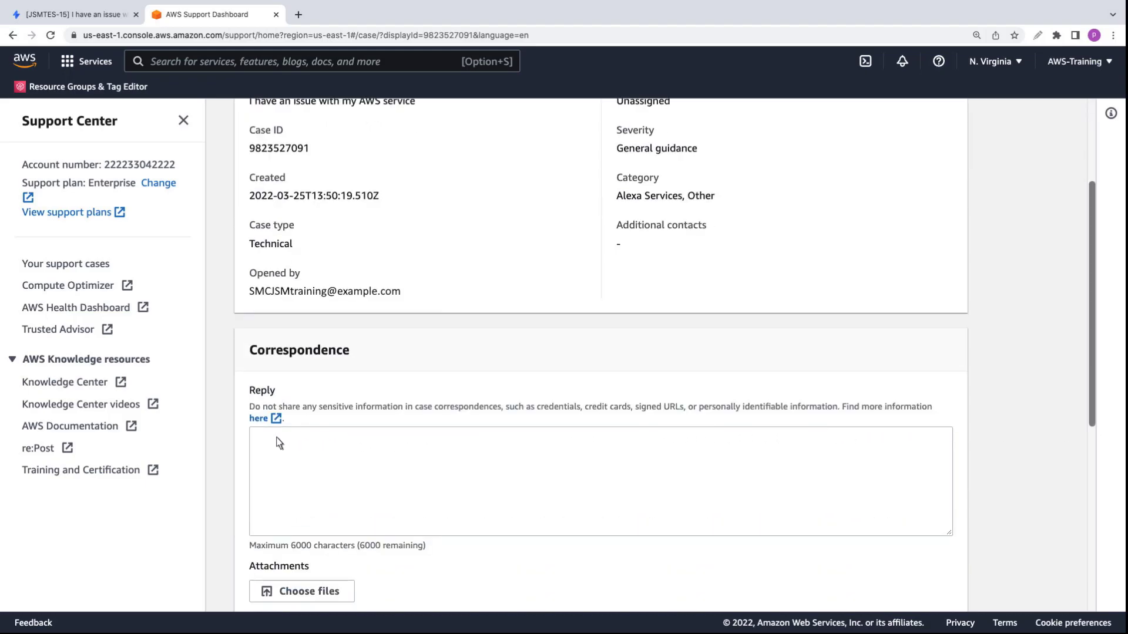
click(279, 443)
text(thanks for reaching out to AWS Support)
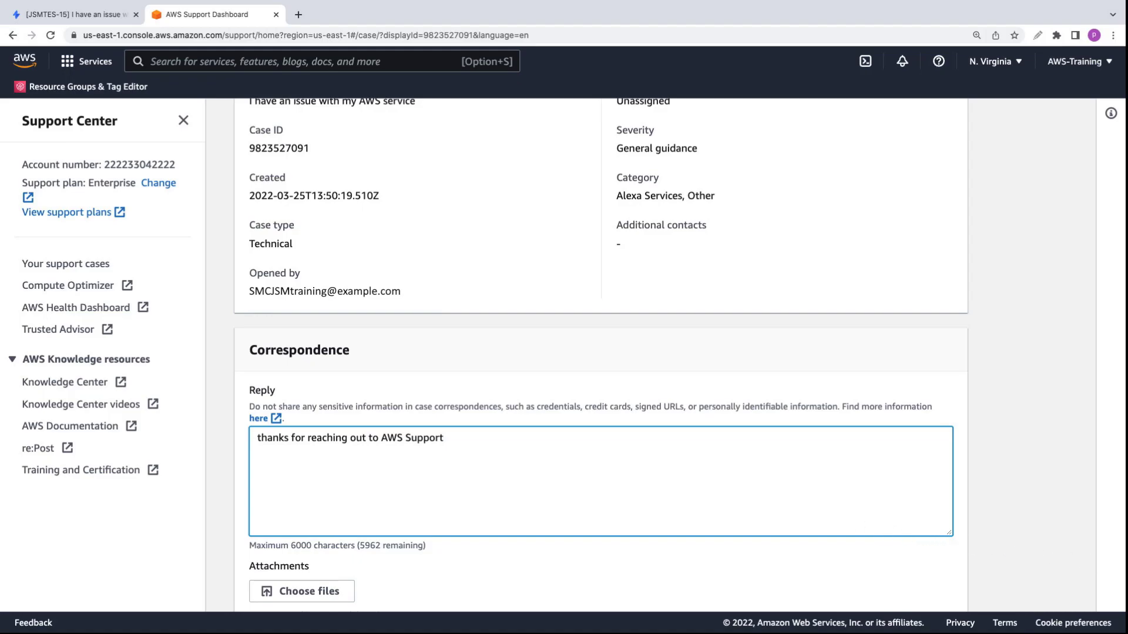
scroll(599, 352, down, 5)
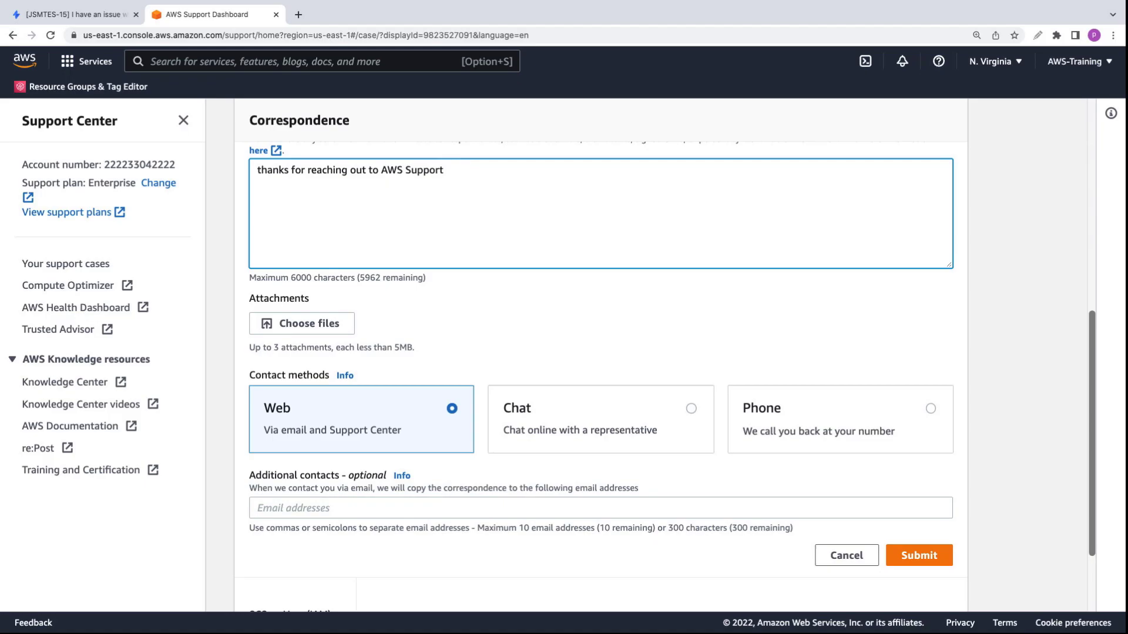
click(943, 562)
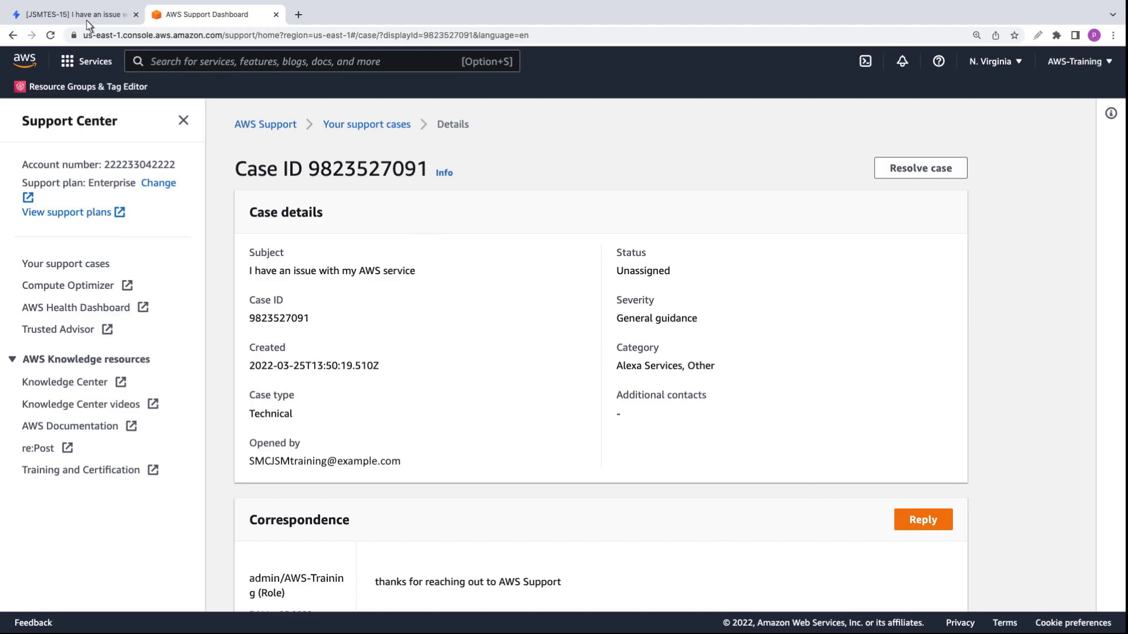
Reload JSMTES-15 in Jira and scroll to the synced AWS reply in Comments.
click(85, 20)
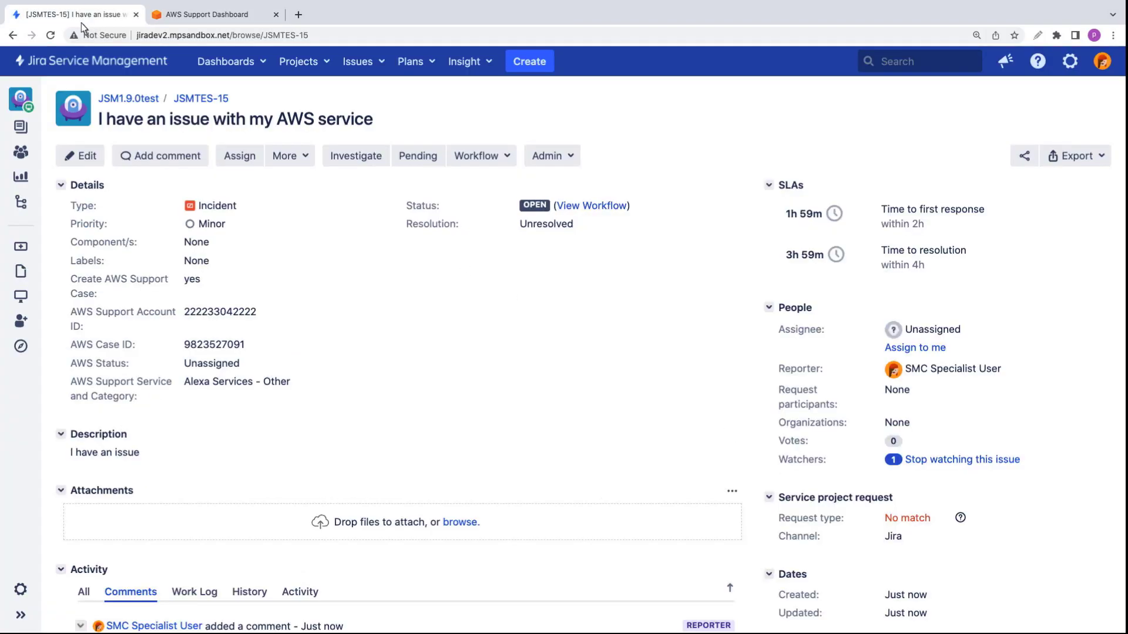
click(50, 35)
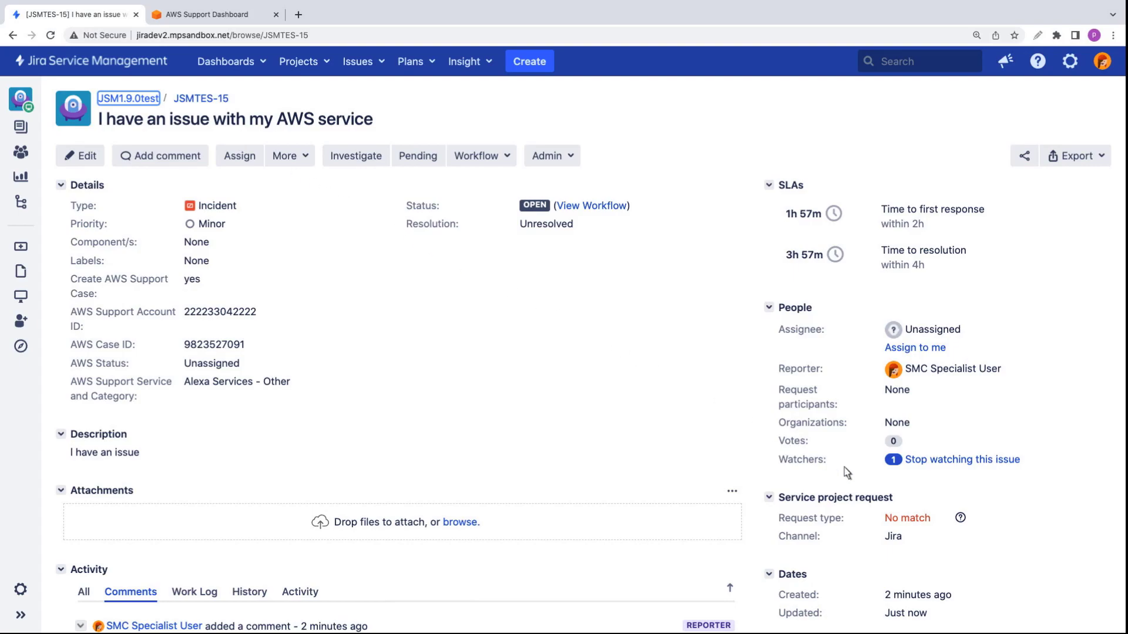
scroll(1123, 622, down, 5)
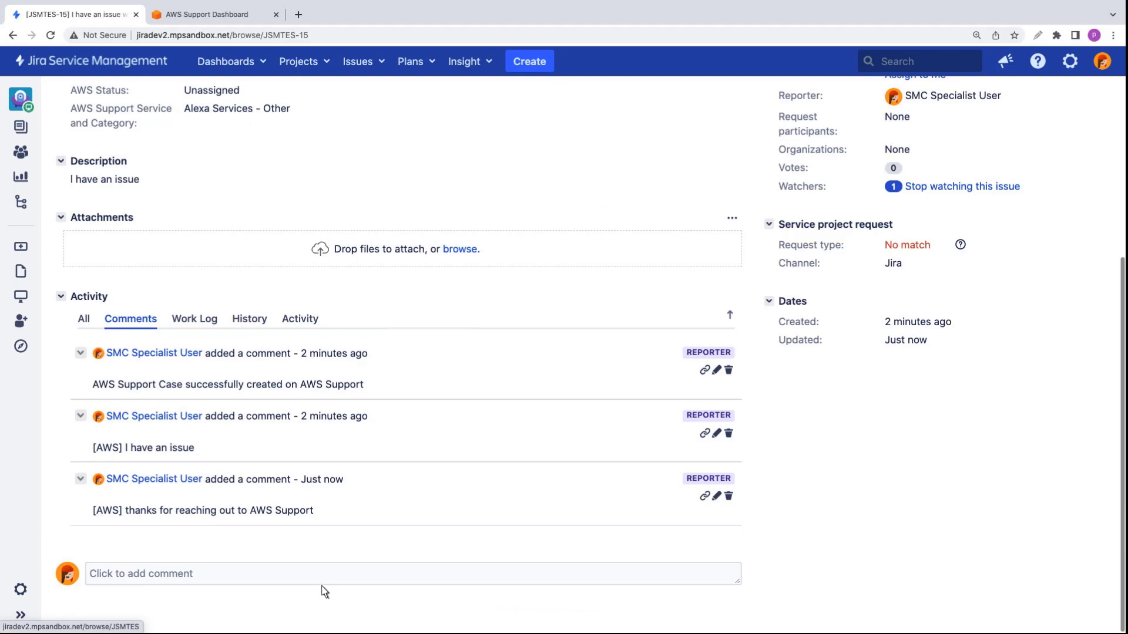
Share the comment 'Thank you for assisting us with the issue' with this is a test attachment.txt attached.
click(105, 580)
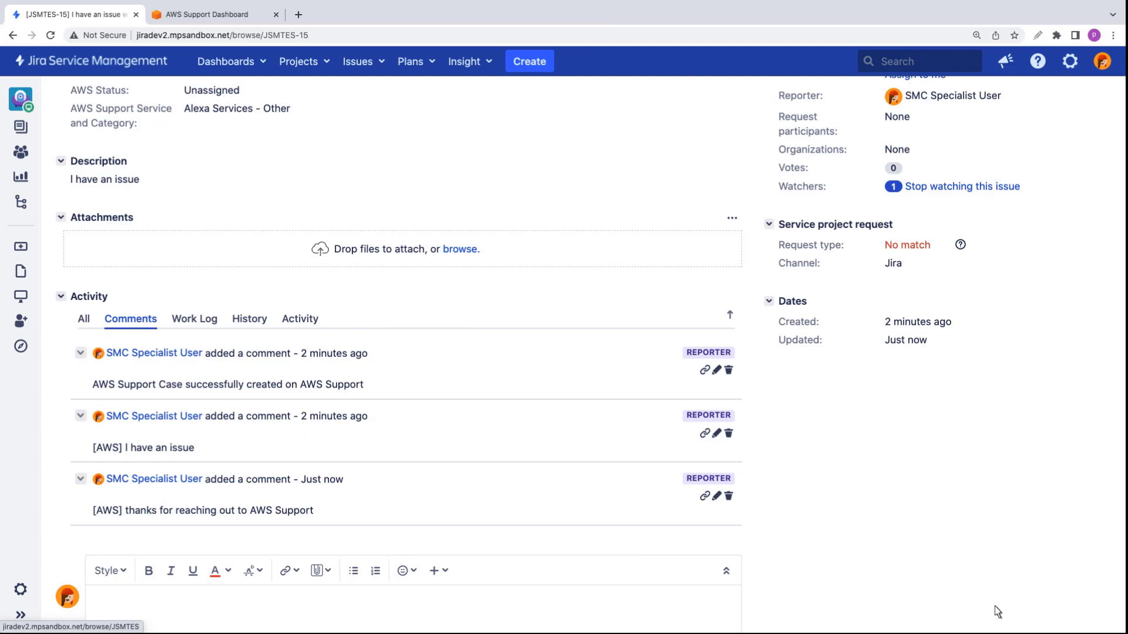
scroll(1098, 615, down, 3)
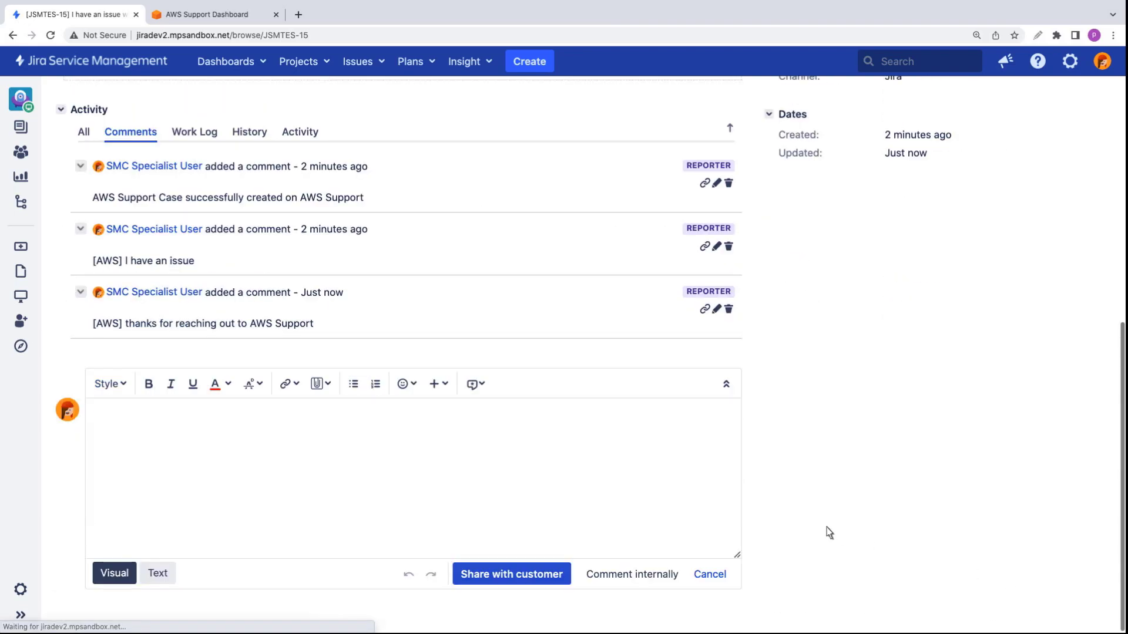
click(326, 384)
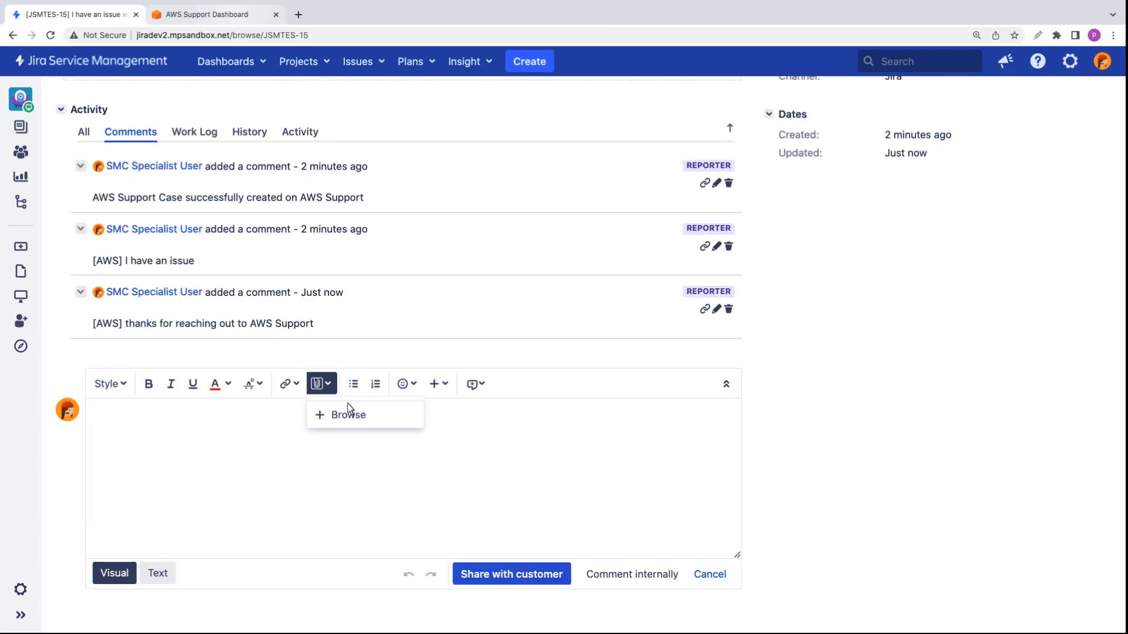
click(364, 419)
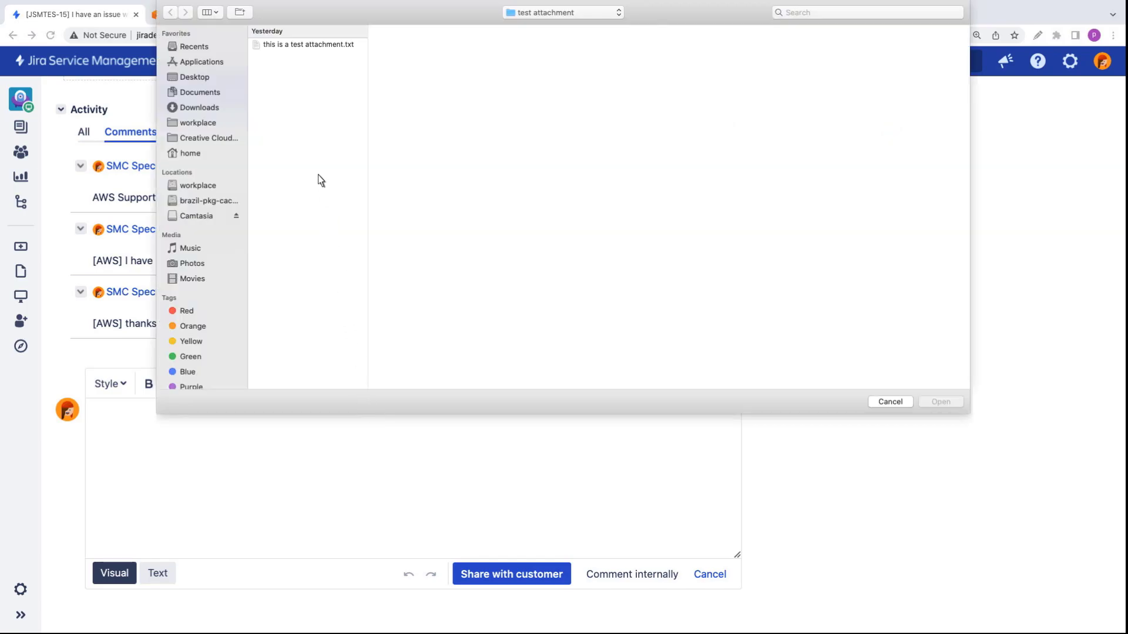
double_click(295, 47)
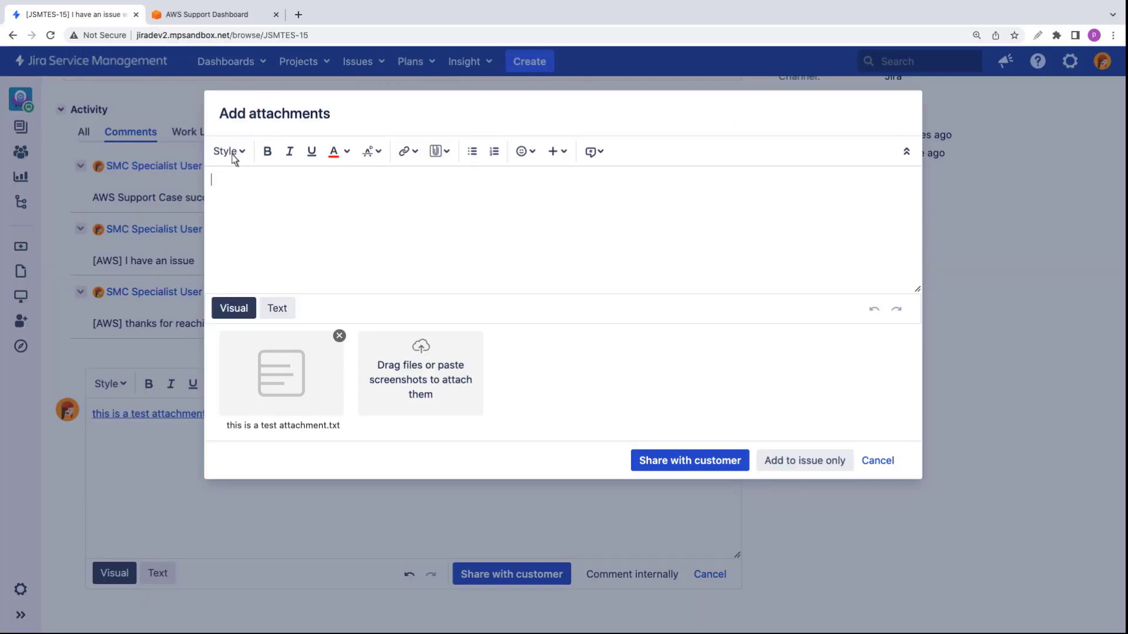
text(Thank you for assisting us with the issue)
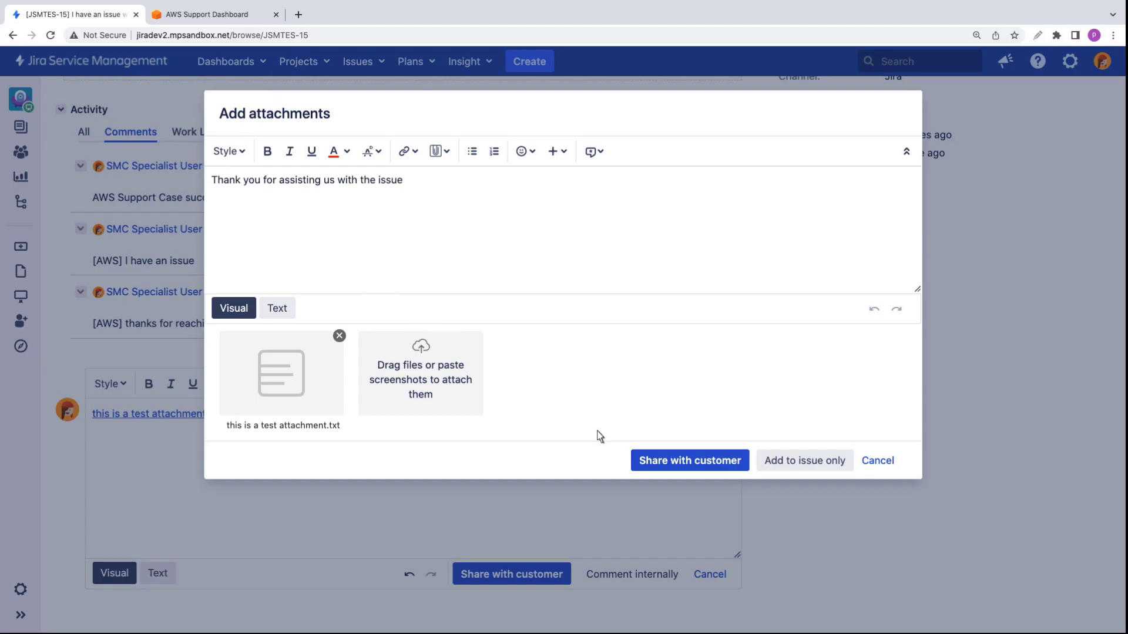
click(647, 463)
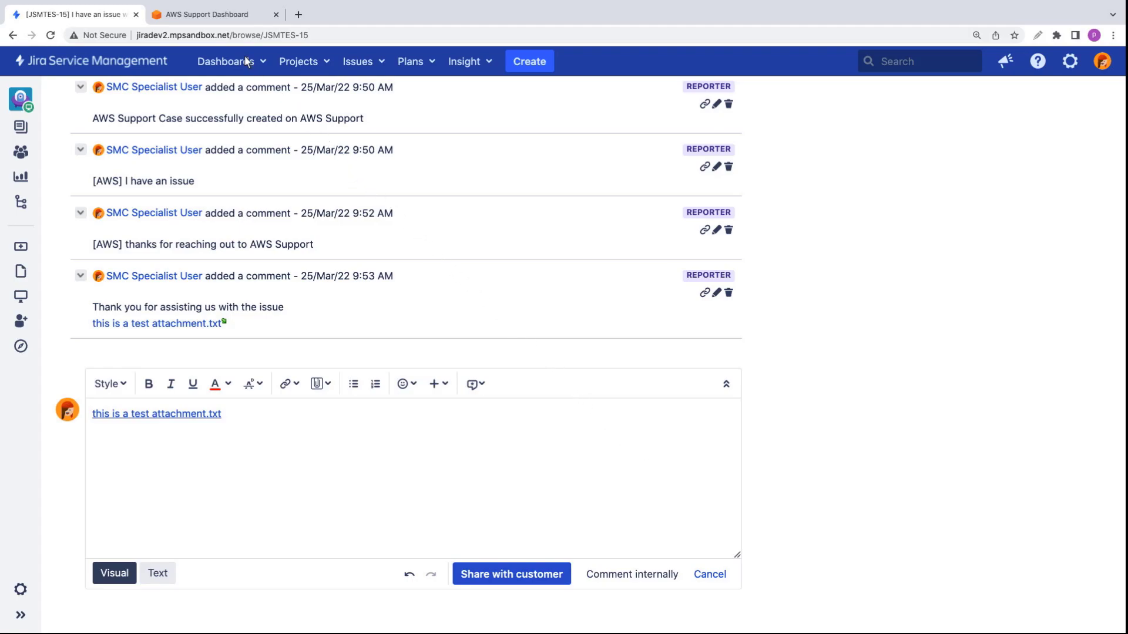
Reload the AWS support case to verify the synced [JSM] comment and its attachment.
click(211, 25)
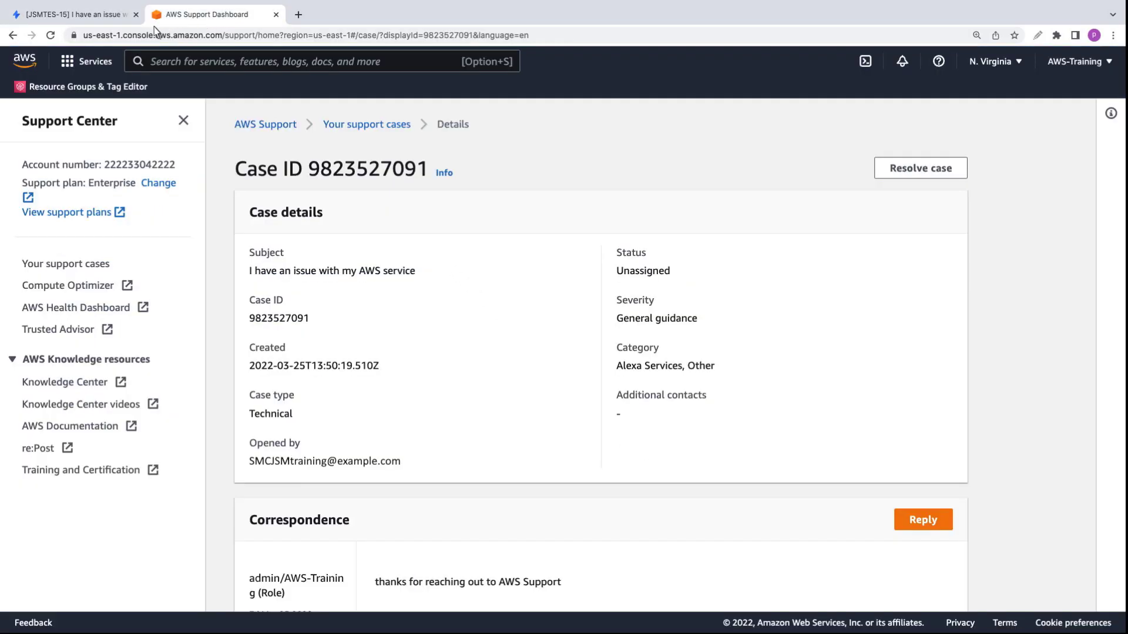
click(52, 36)
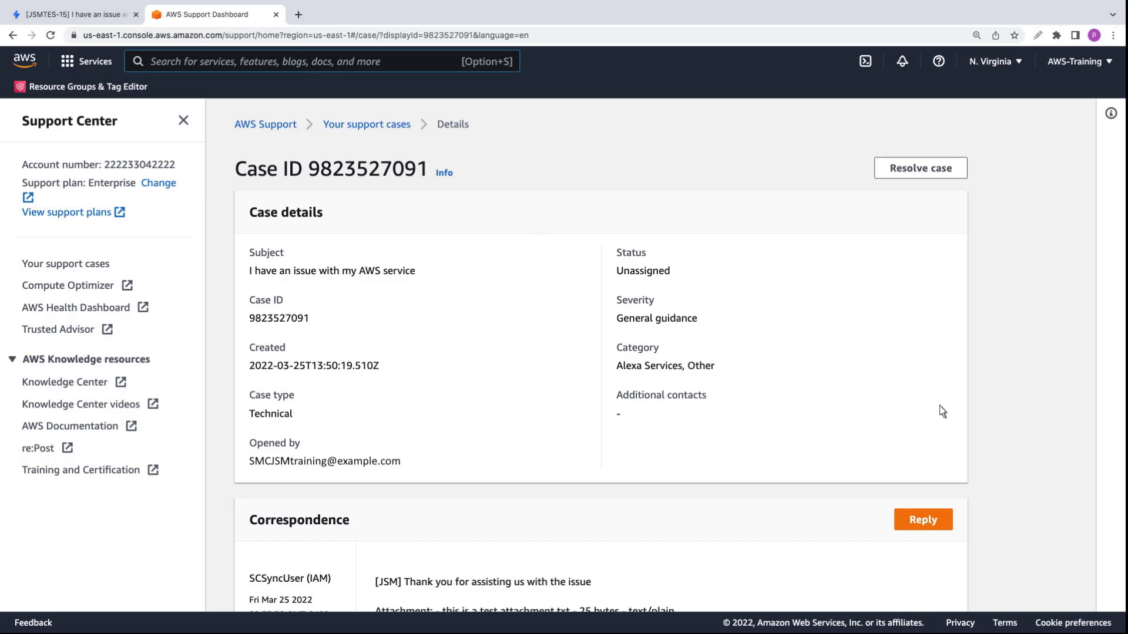
scroll(1092, 474, down, 3)
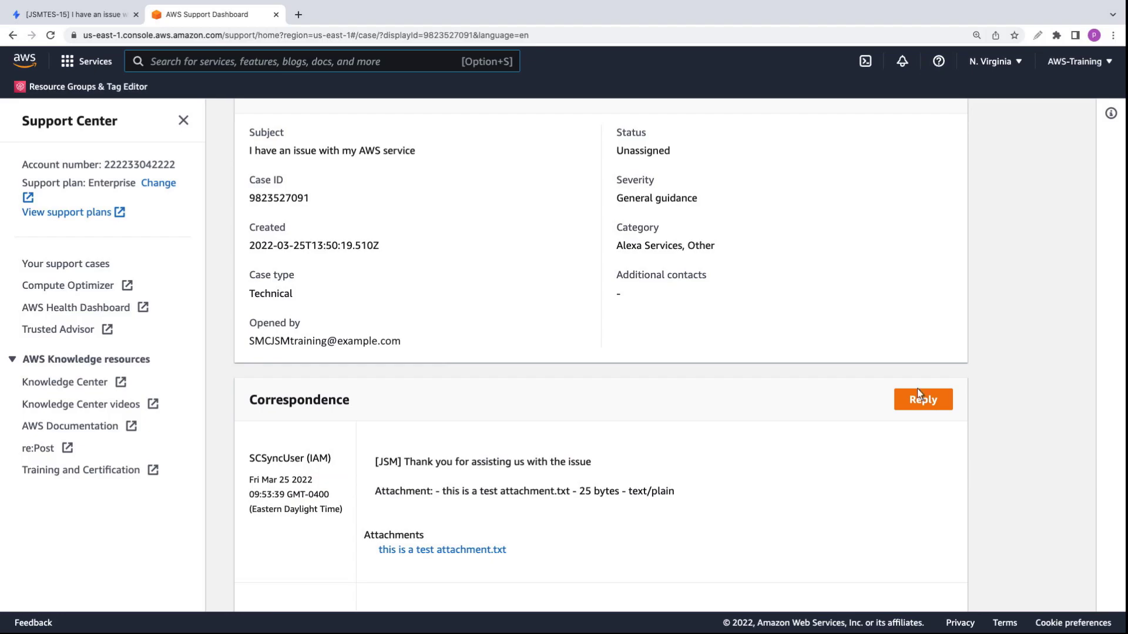
click(103, 20)
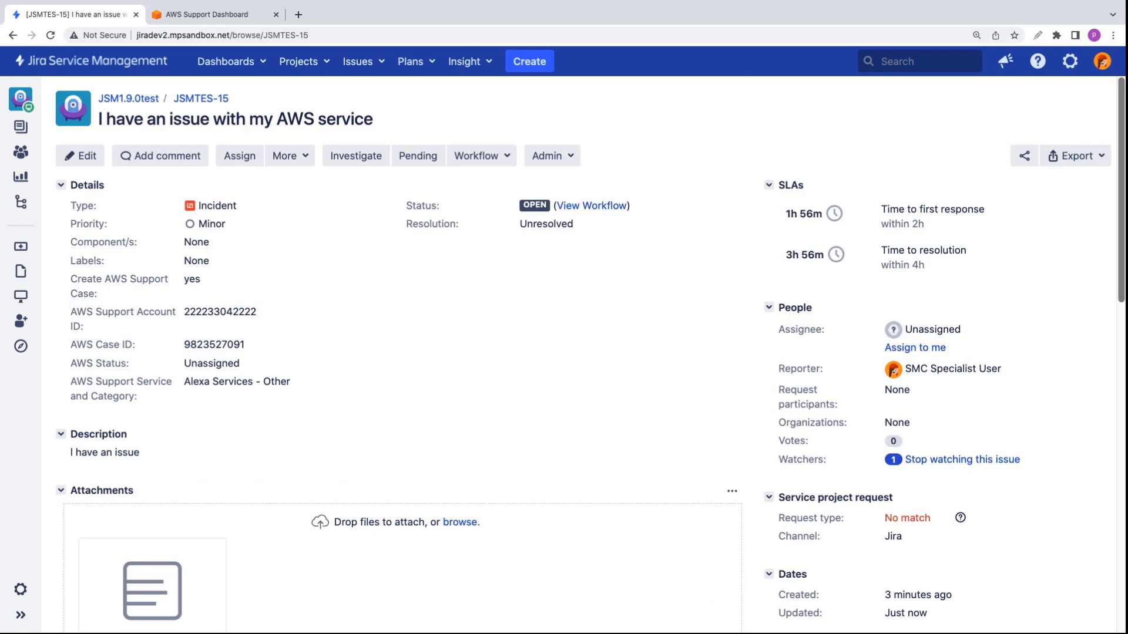
Resolve JSMTES-15 through the Workflow menu with resolution Done.
click(507, 160)
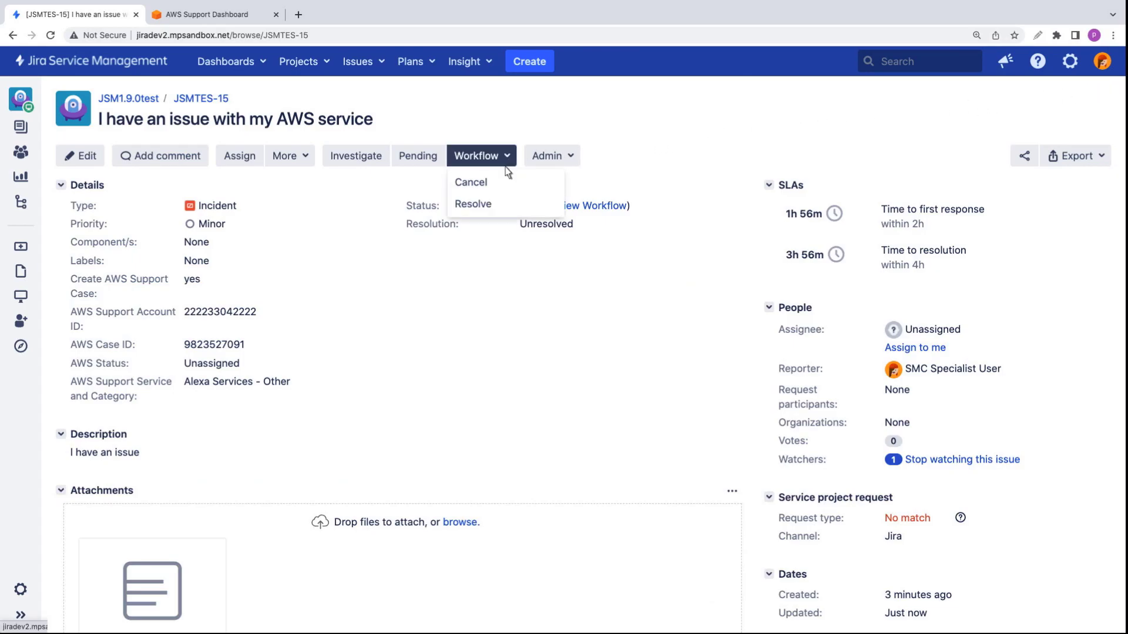
click(485, 210)
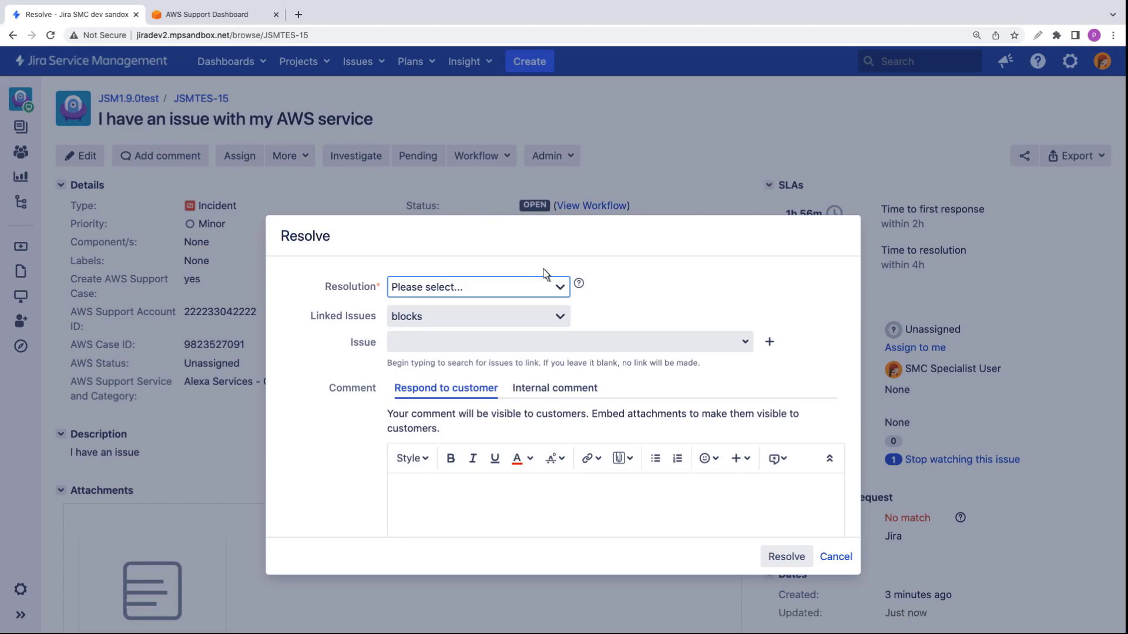
click(561, 290)
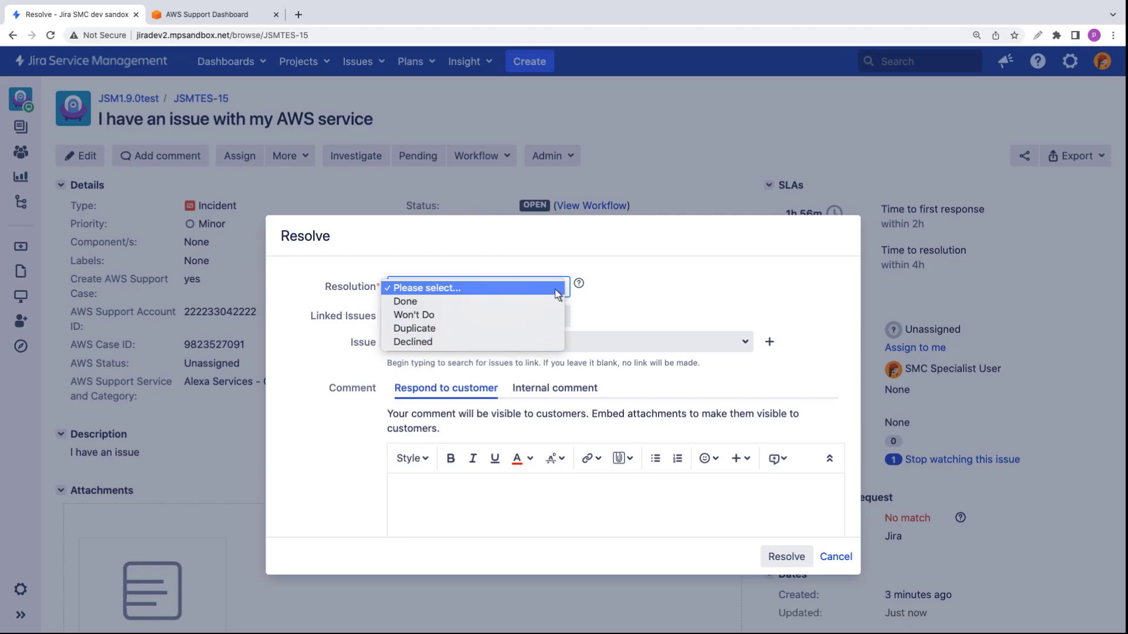
click(435, 302)
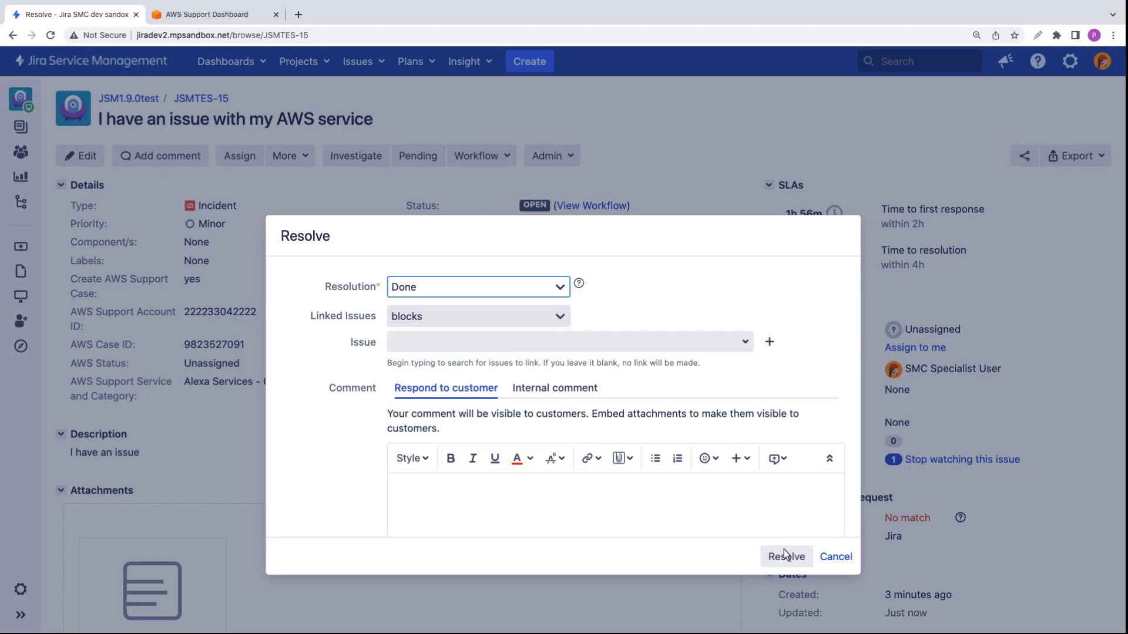
click(802, 564)
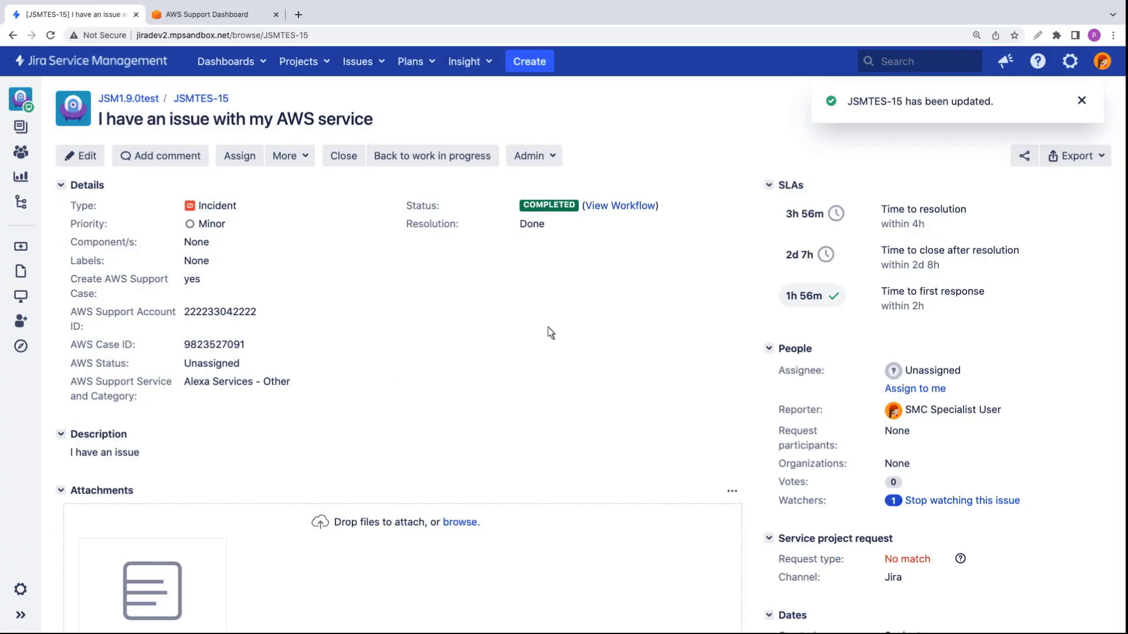
click(215, 24)
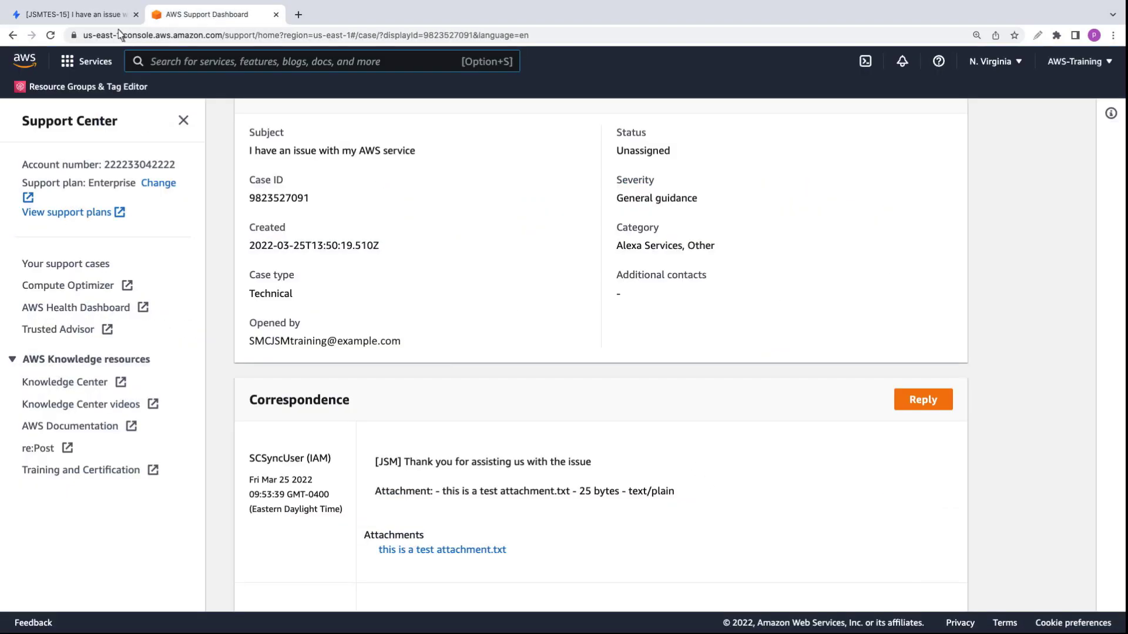
click(51, 36)
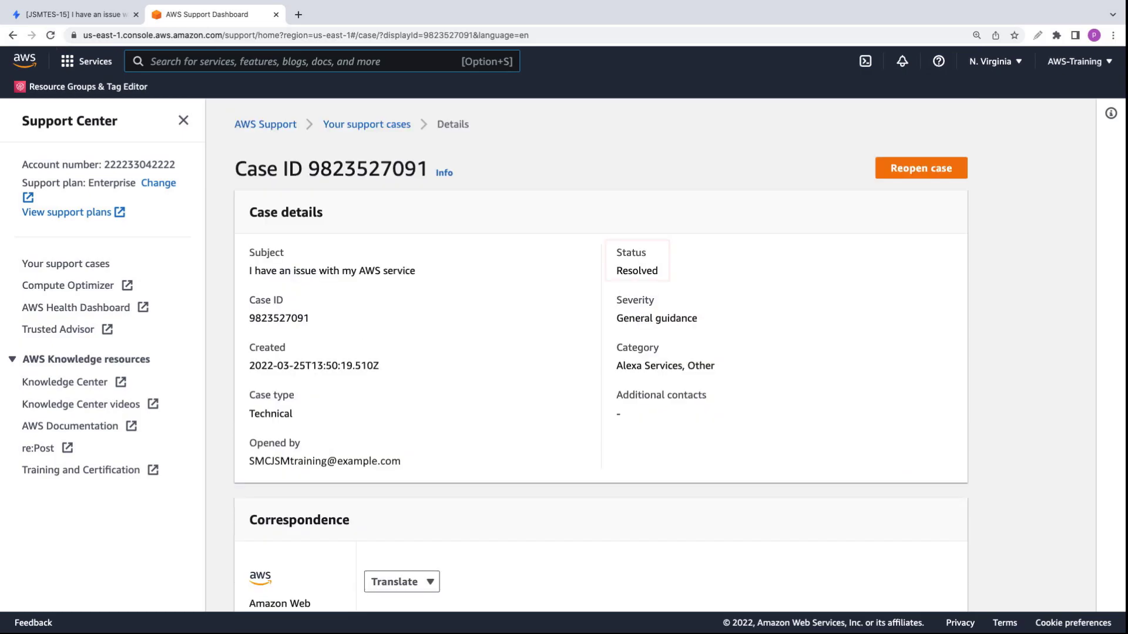